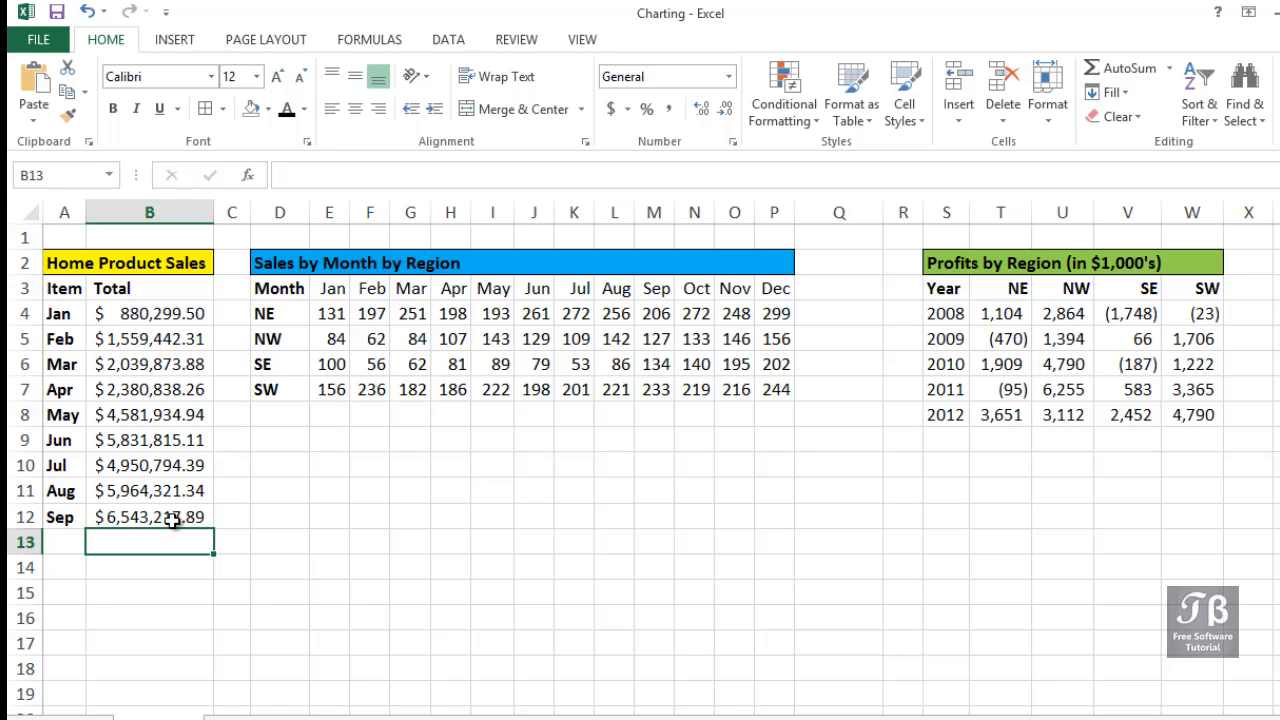
# Insert a line sparkline in cell B13 using the monthly totals in B4:B12 as its data range.
pyautogui.moveTo(73, 212); pyautogui.dragTo(149, 209)
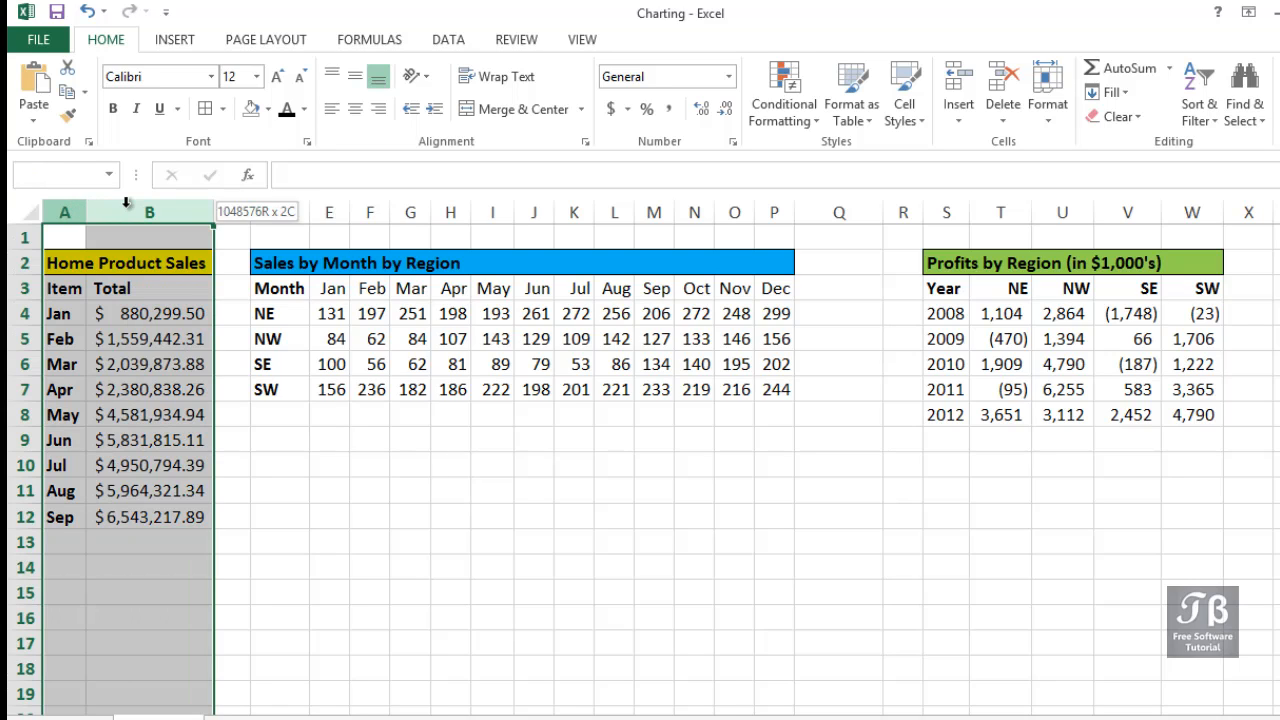
pyautogui.click(176, 540)
pyautogui.moveTo(155, 314); pyautogui.dragTo(157, 527)
pyautogui.click(158, 542)
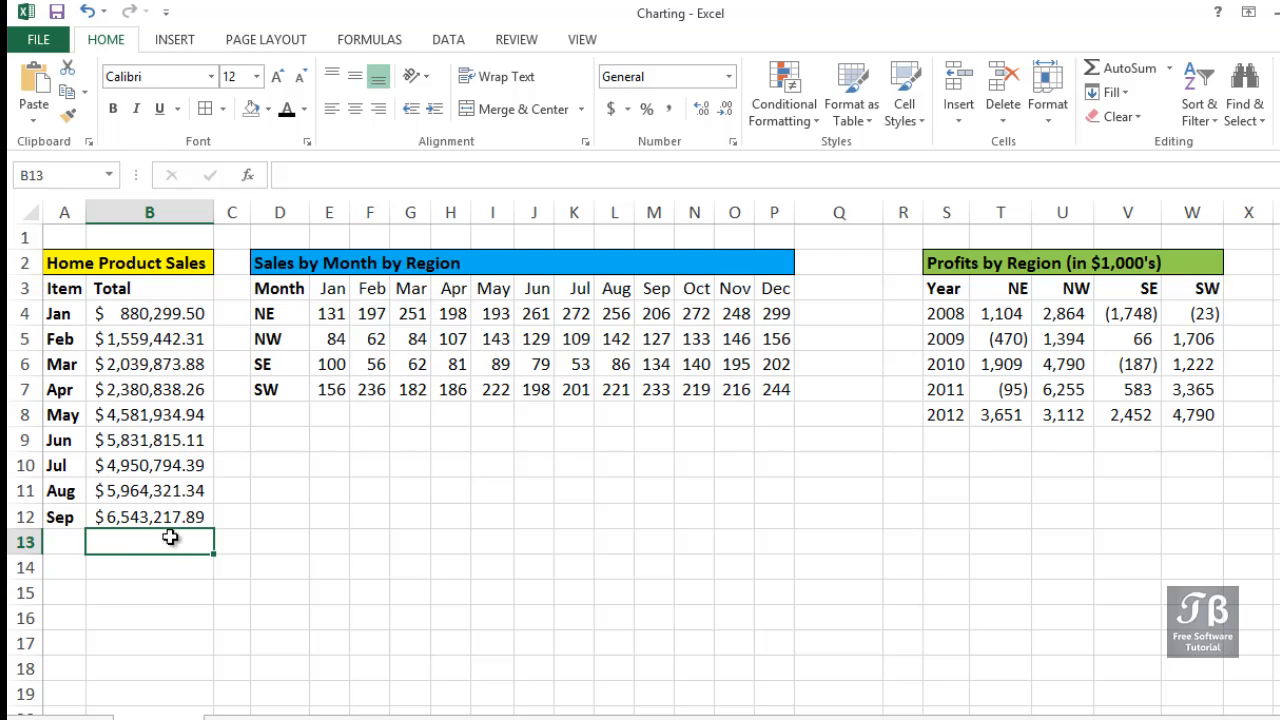
pyautogui.click(167, 47)
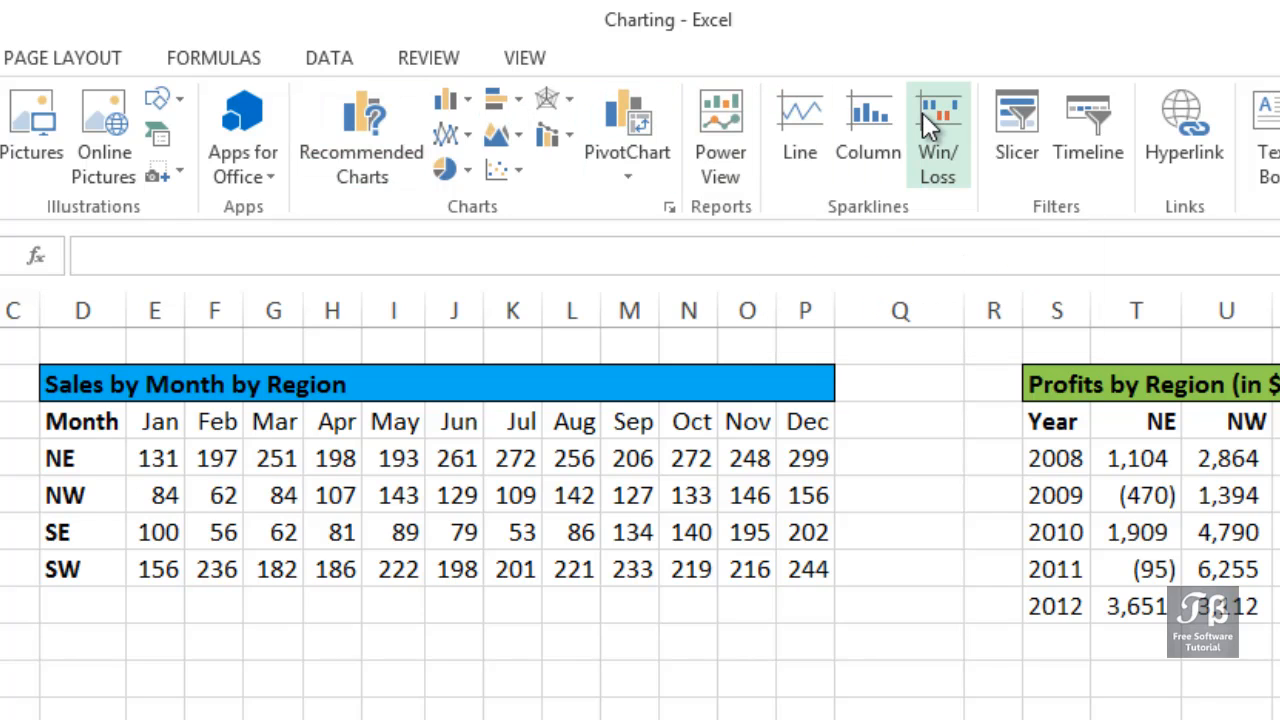
pyautogui.click(802, 124)
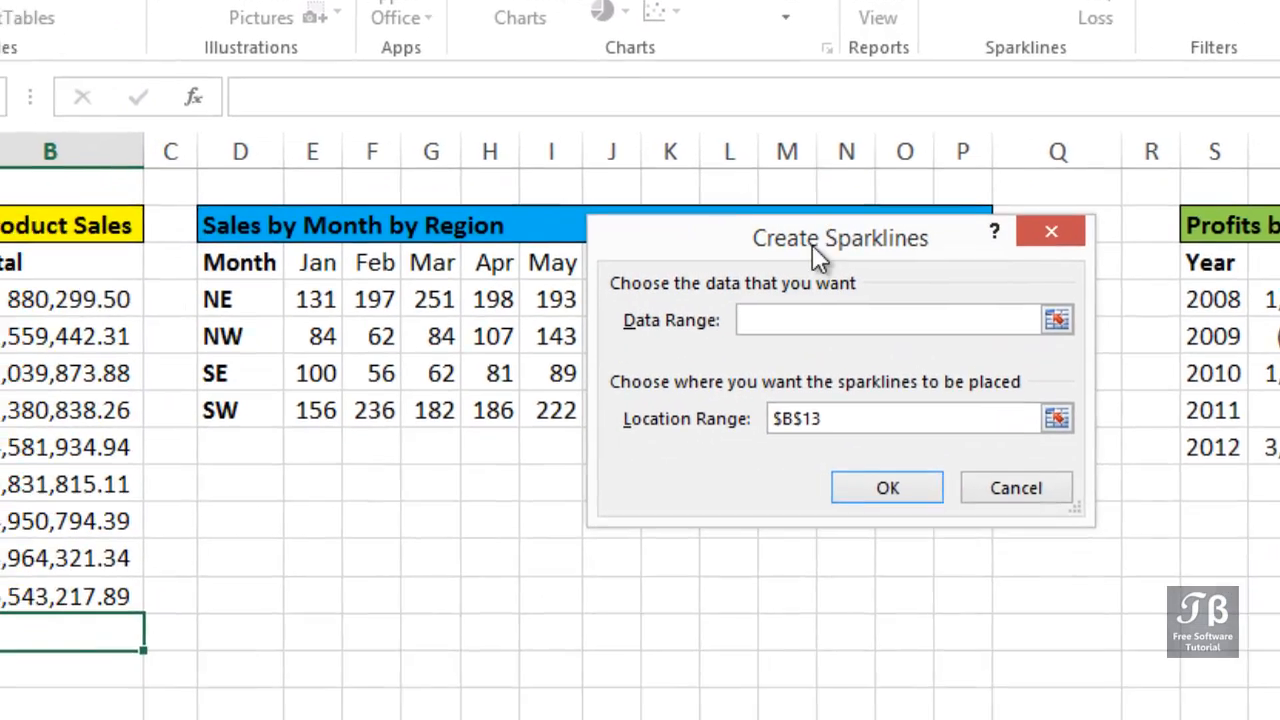
pyautogui.moveTo(812, 244); pyautogui.dragTo(423, 498)
pyautogui.moveTo(544, 339); pyautogui.dragTo(527, 338)
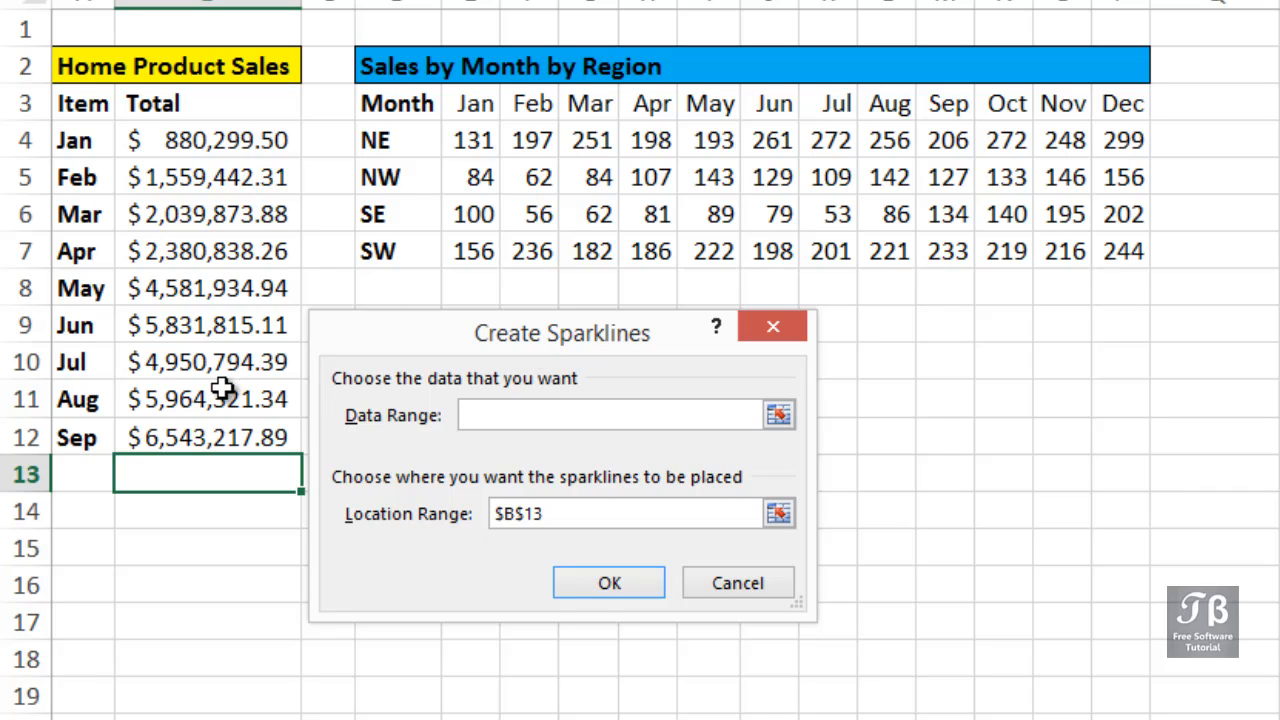
pyautogui.moveTo(216, 150); pyautogui.dragTo(218, 430)
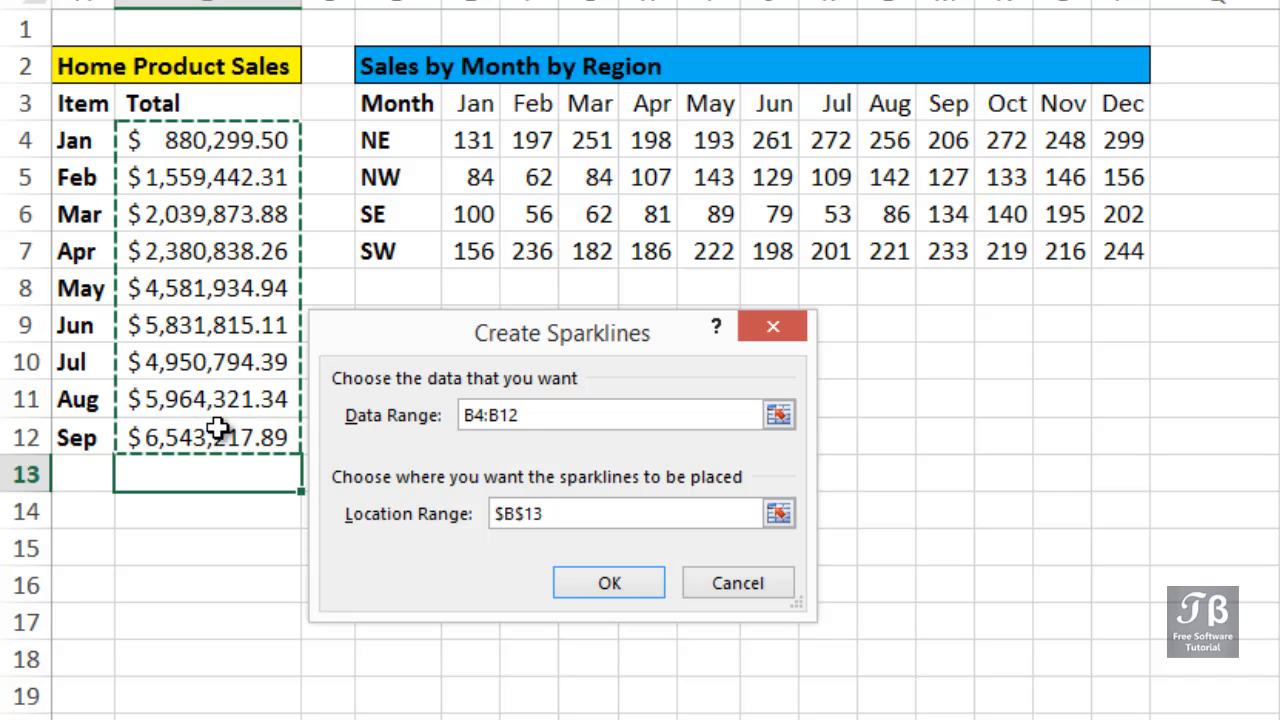
pyautogui.moveTo(566, 514); pyautogui.dragTo(426, 520)
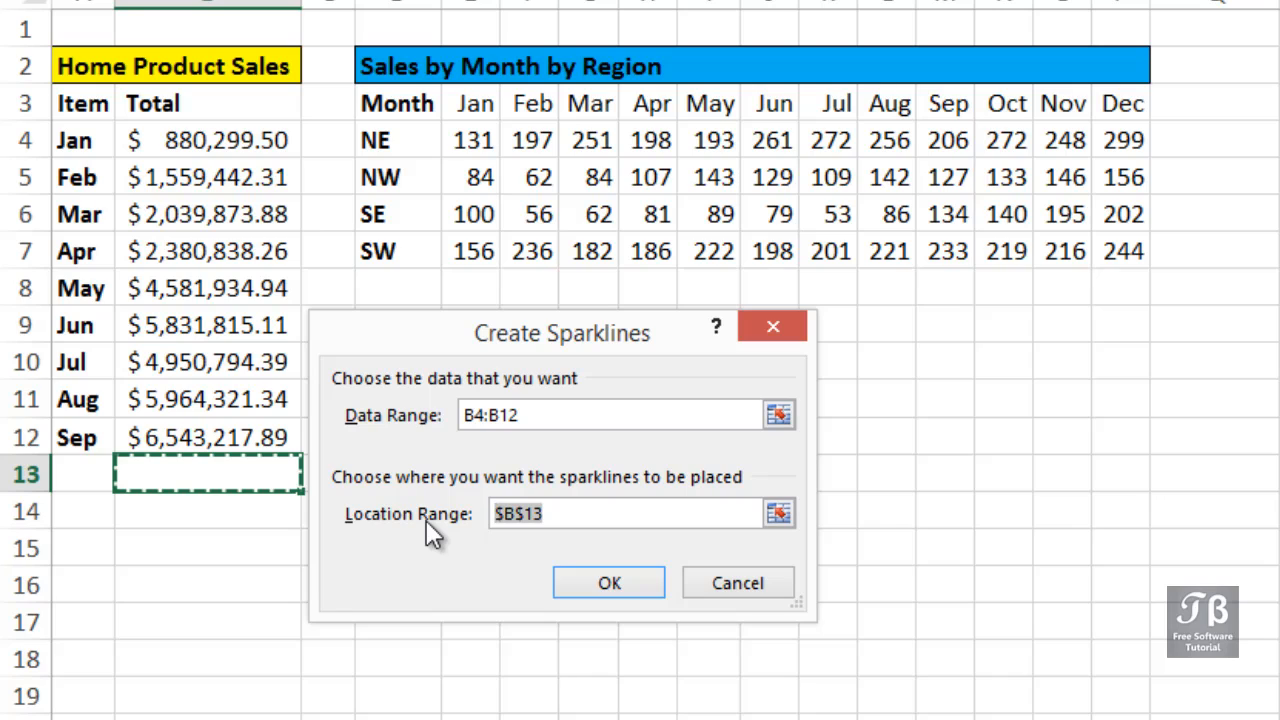
pyautogui.click(584, 585)
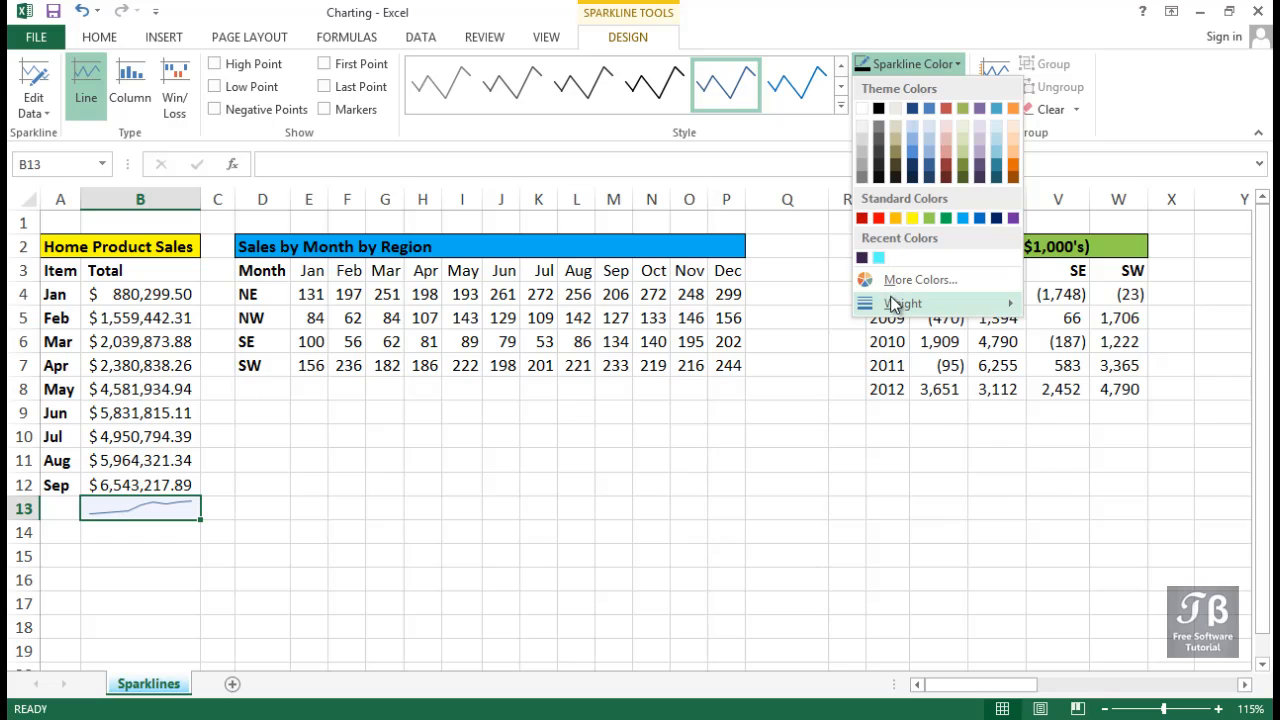
# Apply a thicker line weight to the sparkline in cell B13.
pyautogui.moveTo(895, 305)
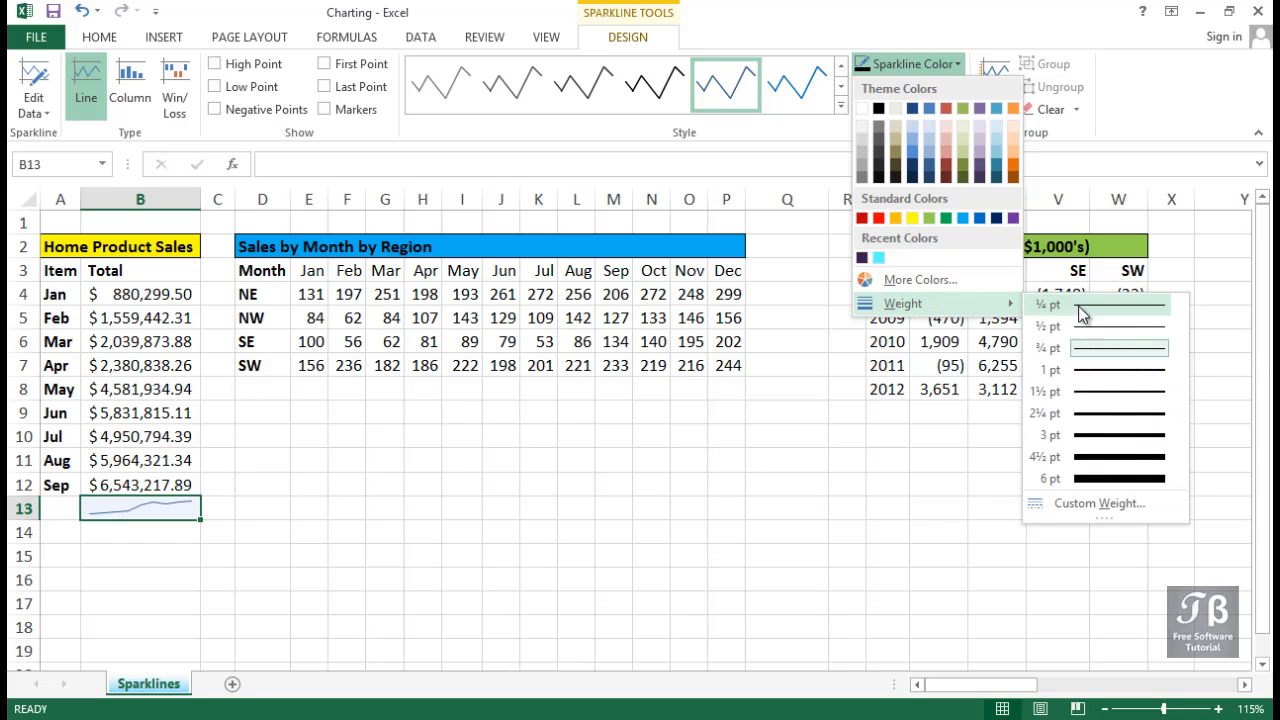
pyautogui.click(1113, 422)
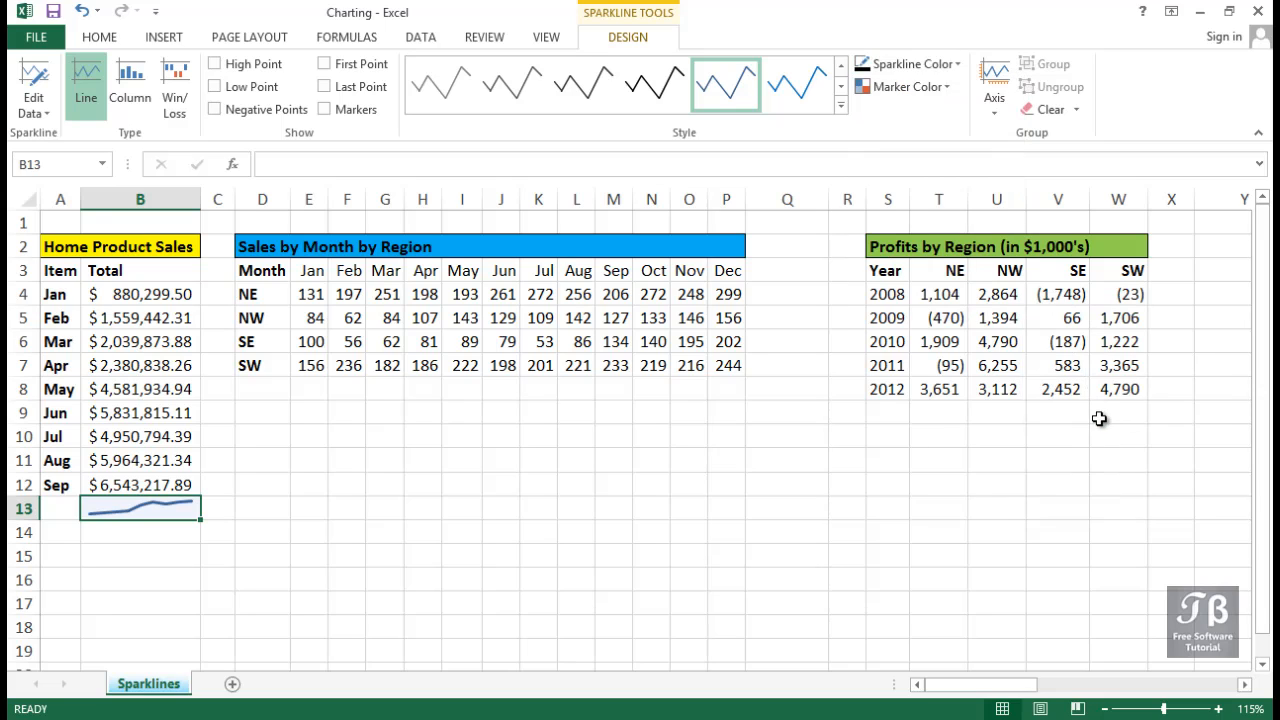
pyautogui.click(205, 577)
pyautogui.click(166, 511)
# Enlarge the worksheet view to 190% and show the high point, low point and markers on the B13 sparkline.
pyautogui.keyDown('ctrl'); pyautogui.scroll(5, 166, 511); pyautogui.keyUp('ctrl')
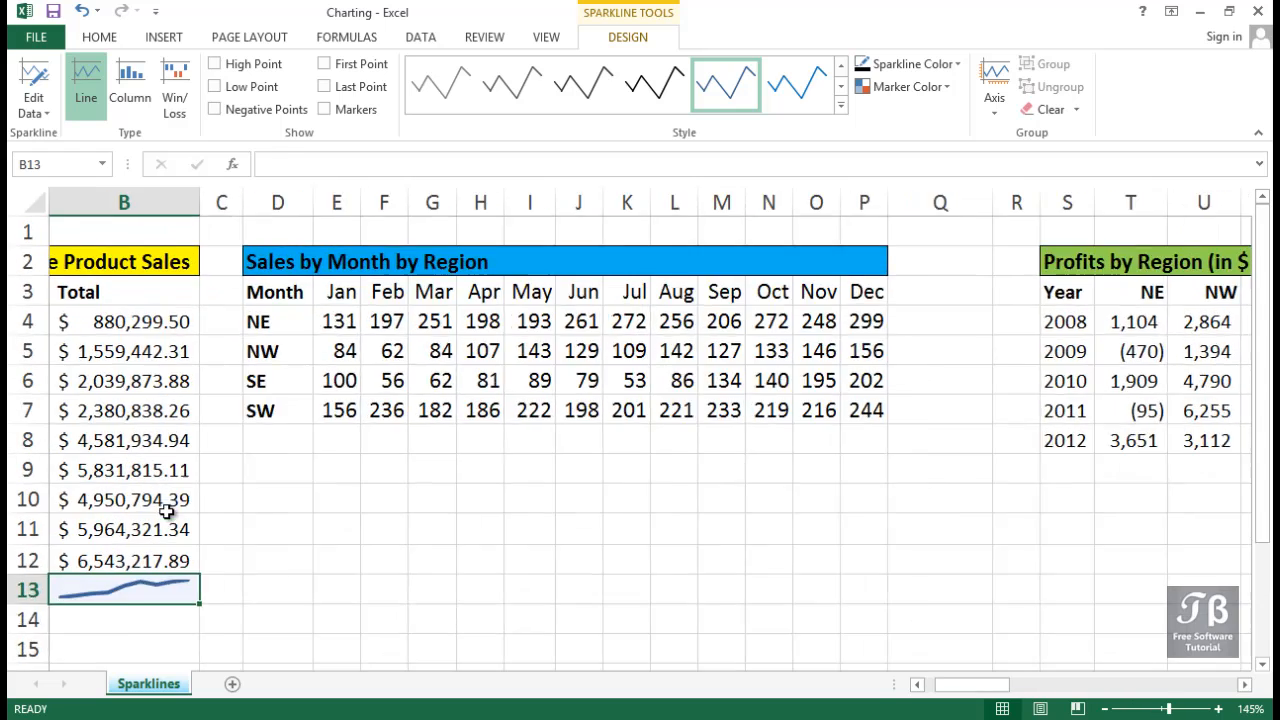
pyautogui.scroll(-1, 166, 511)
pyautogui.scroll(2, 166, 511)
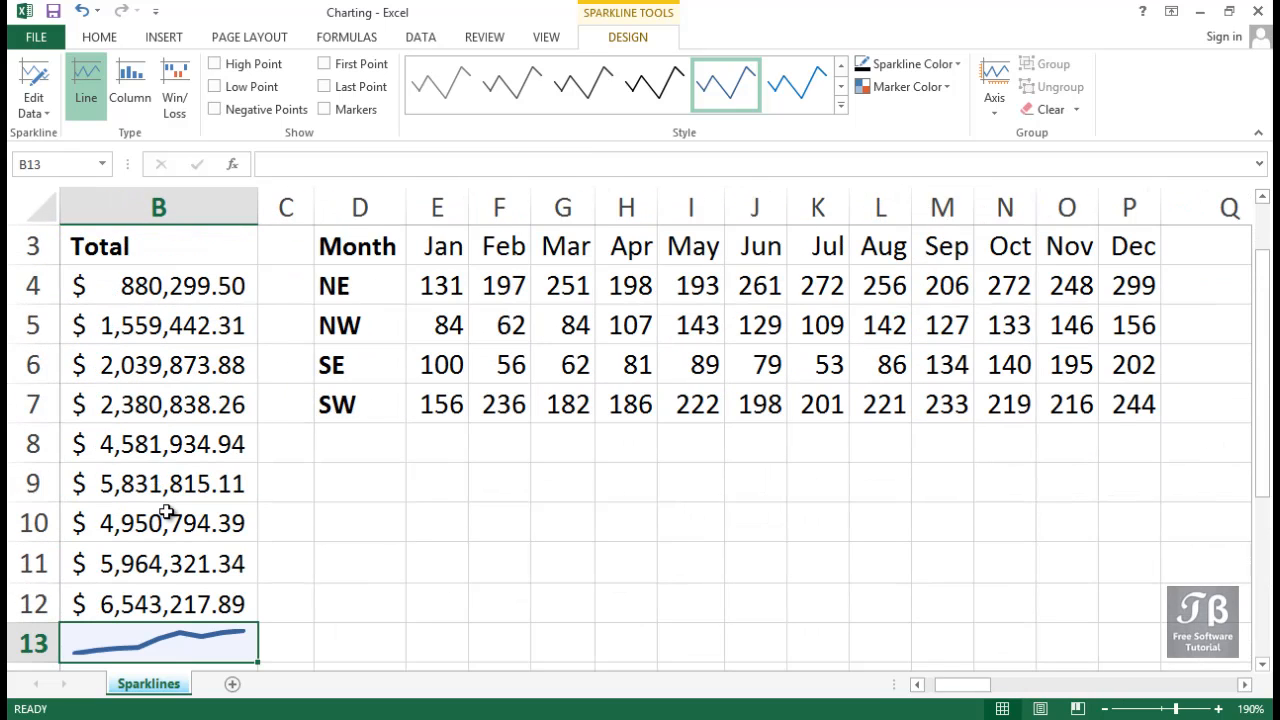
pyautogui.scroll(-1, 166, 511)
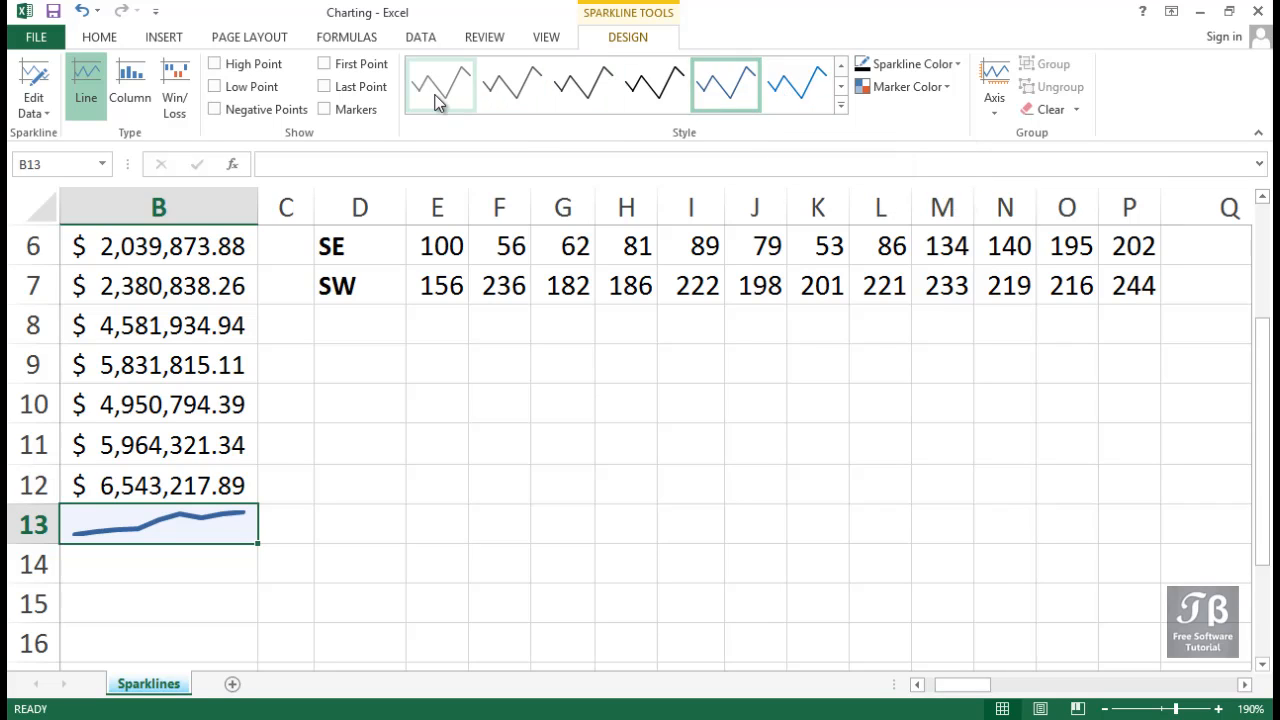
pyautogui.click(253, 75)
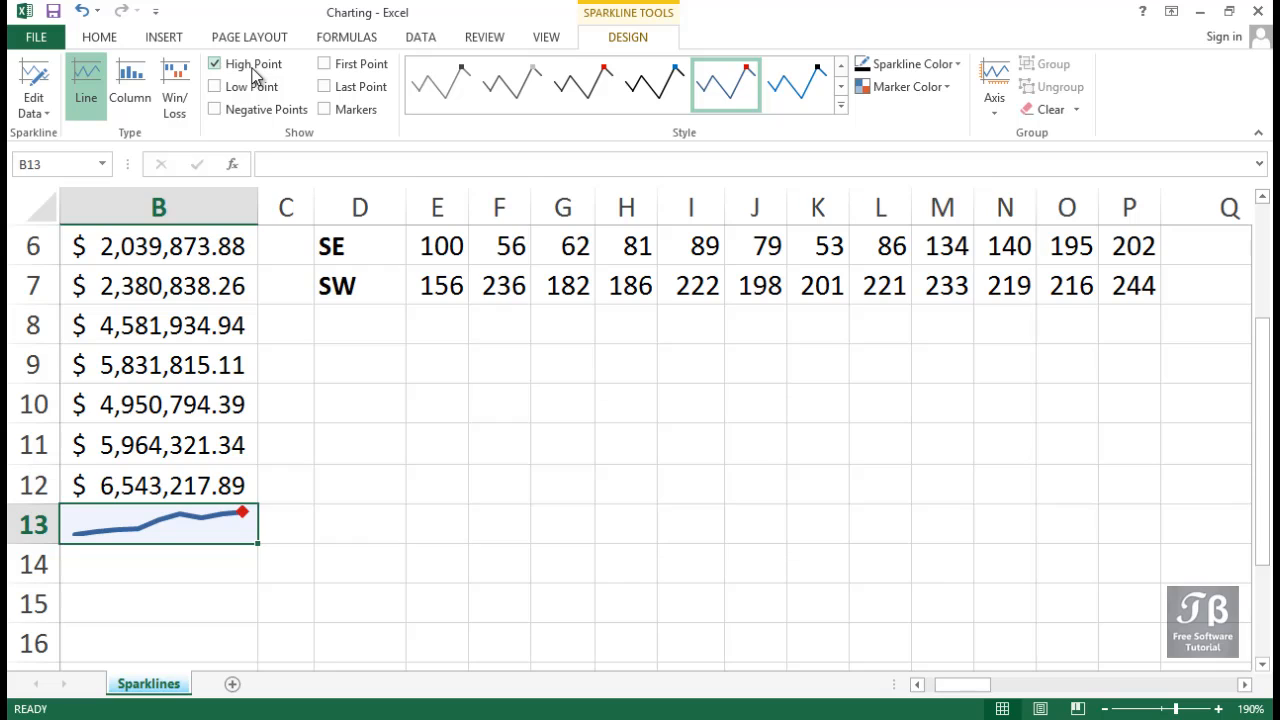
pyautogui.click(250, 92)
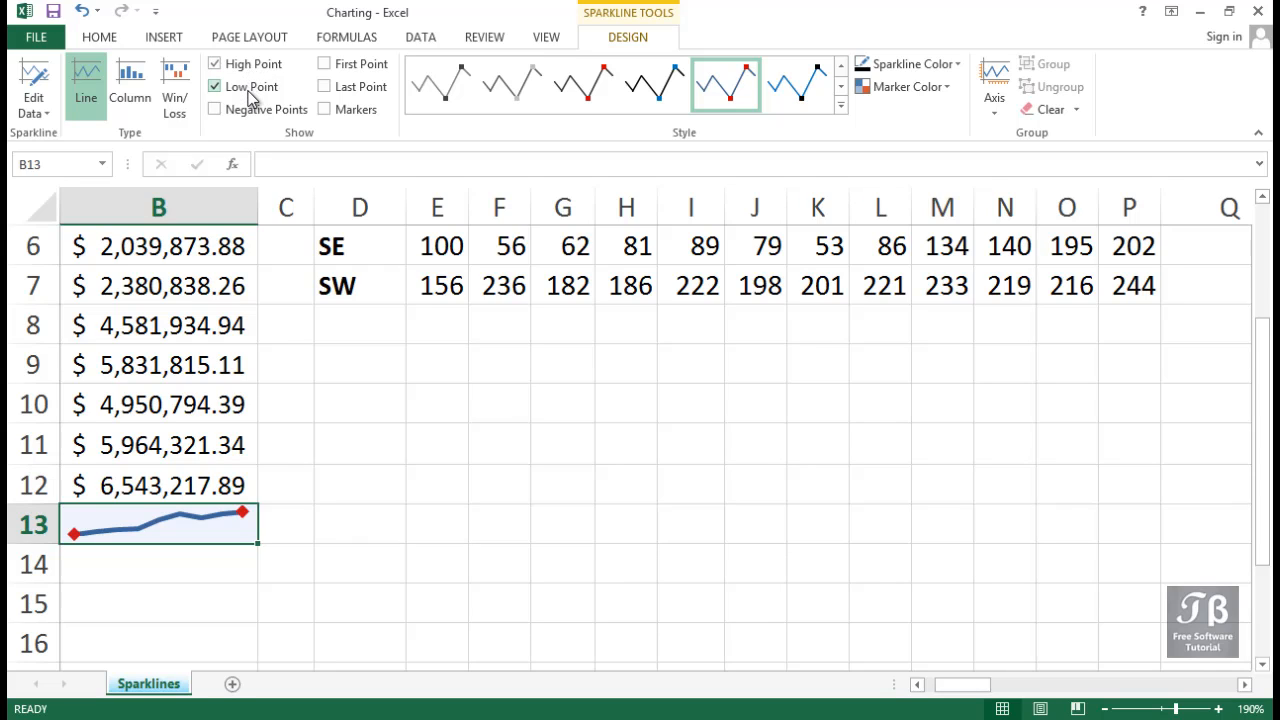
pyautogui.click(336, 115)
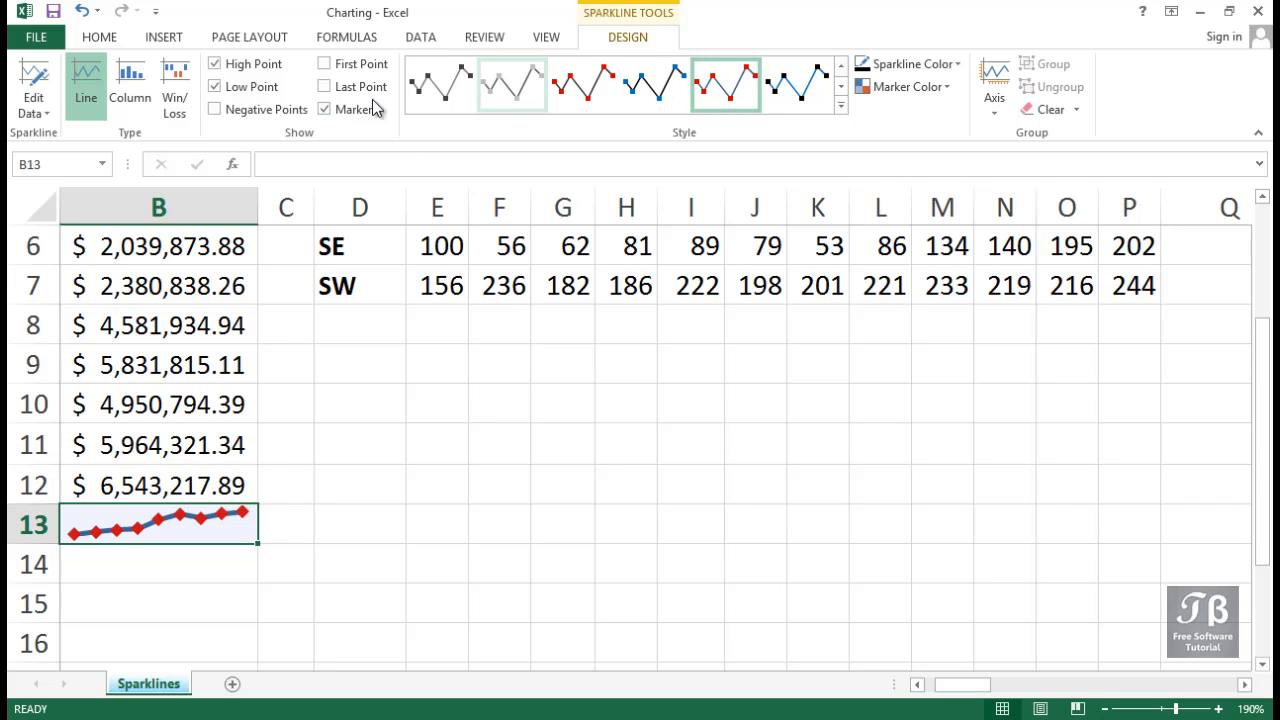
# Convert the B13 sparkline to the Column type and turn off its low point and high point highlights.
pyautogui.click(124, 88)
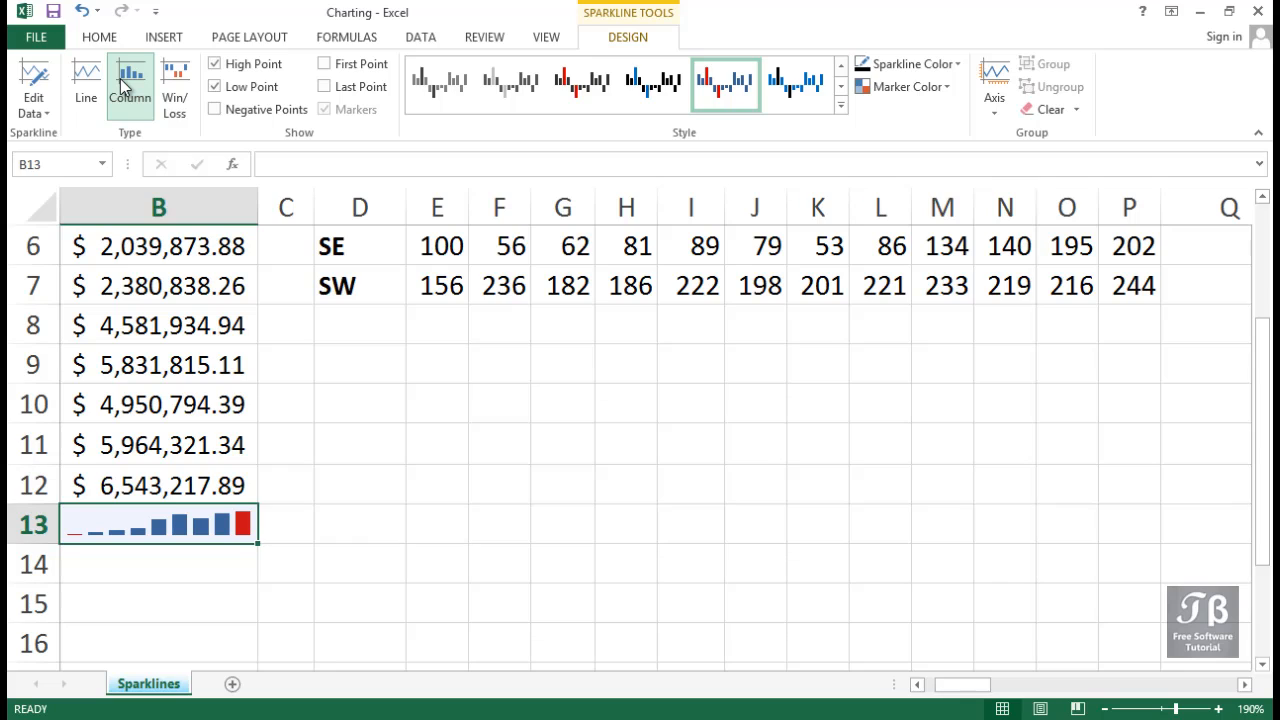
pyautogui.click(215, 88)
pyautogui.click(222, 68)
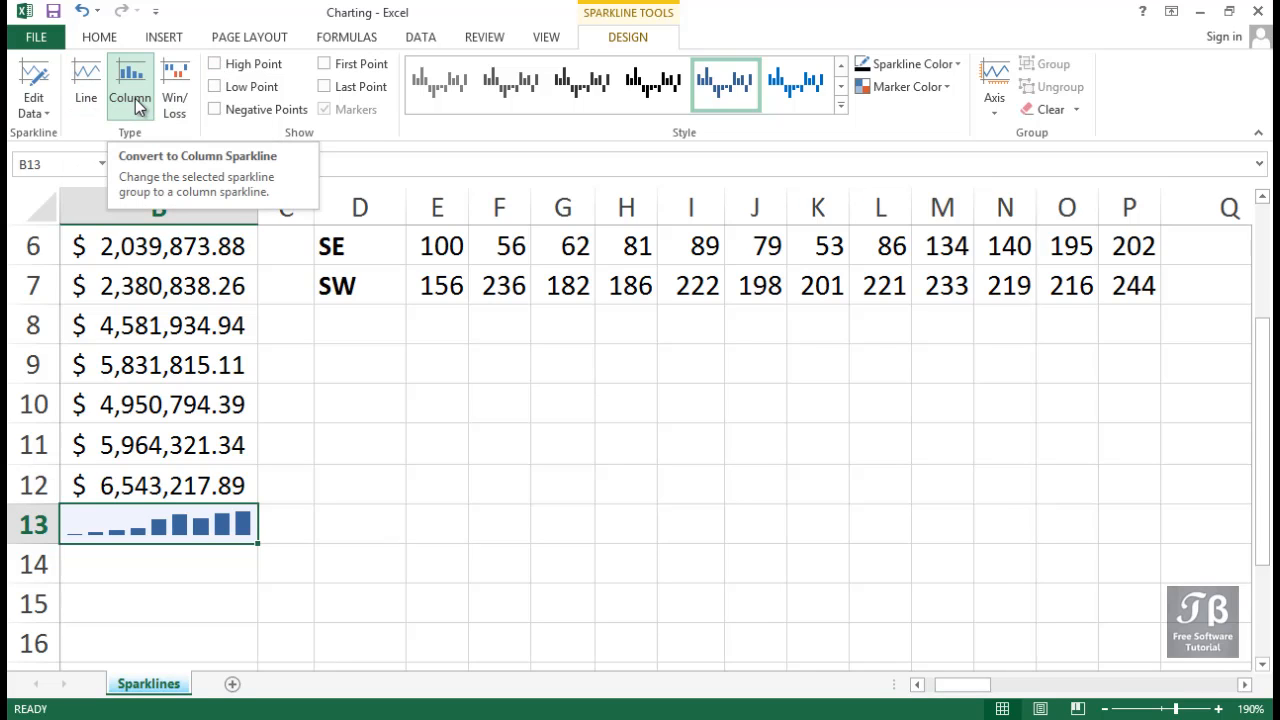
# Insert line sparklines in Q4:Q7 from the regional monthly sales data in E4:P7.
pyautogui.click(350, 318)
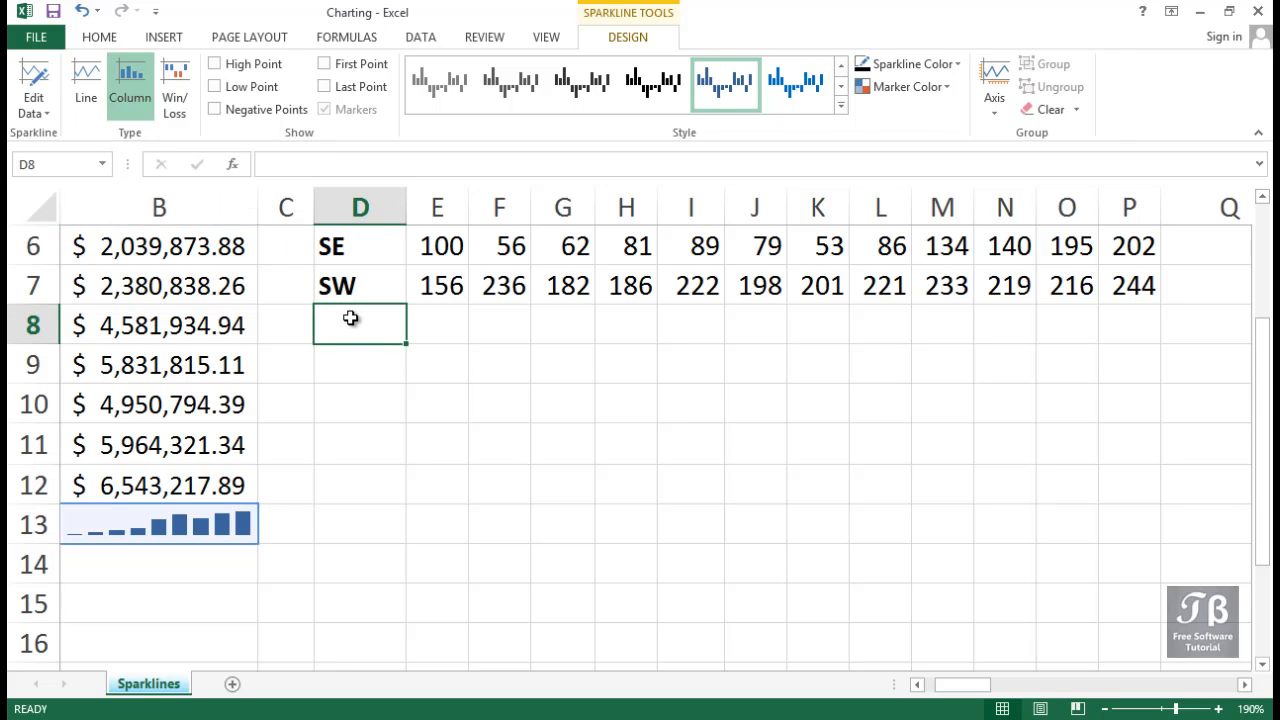
pyautogui.scroll(2, 350, 318)
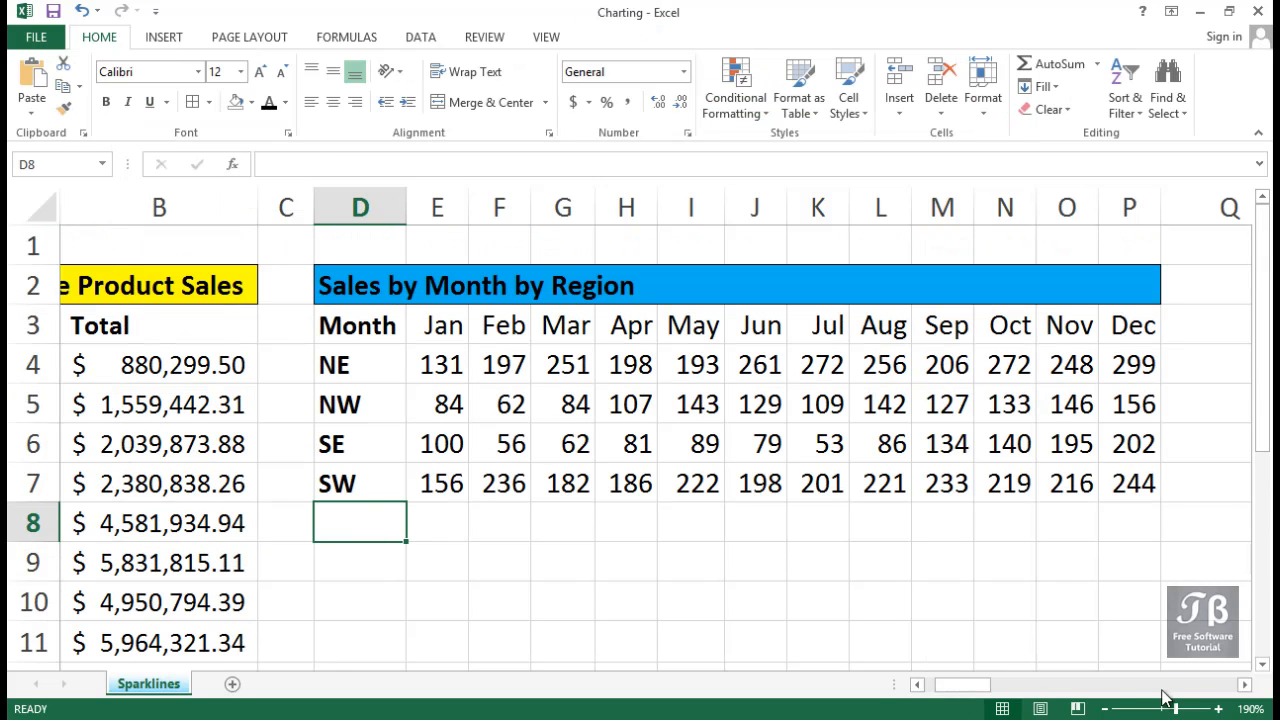
pyautogui.click(1245, 684)
pyautogui.click(1245, 684)
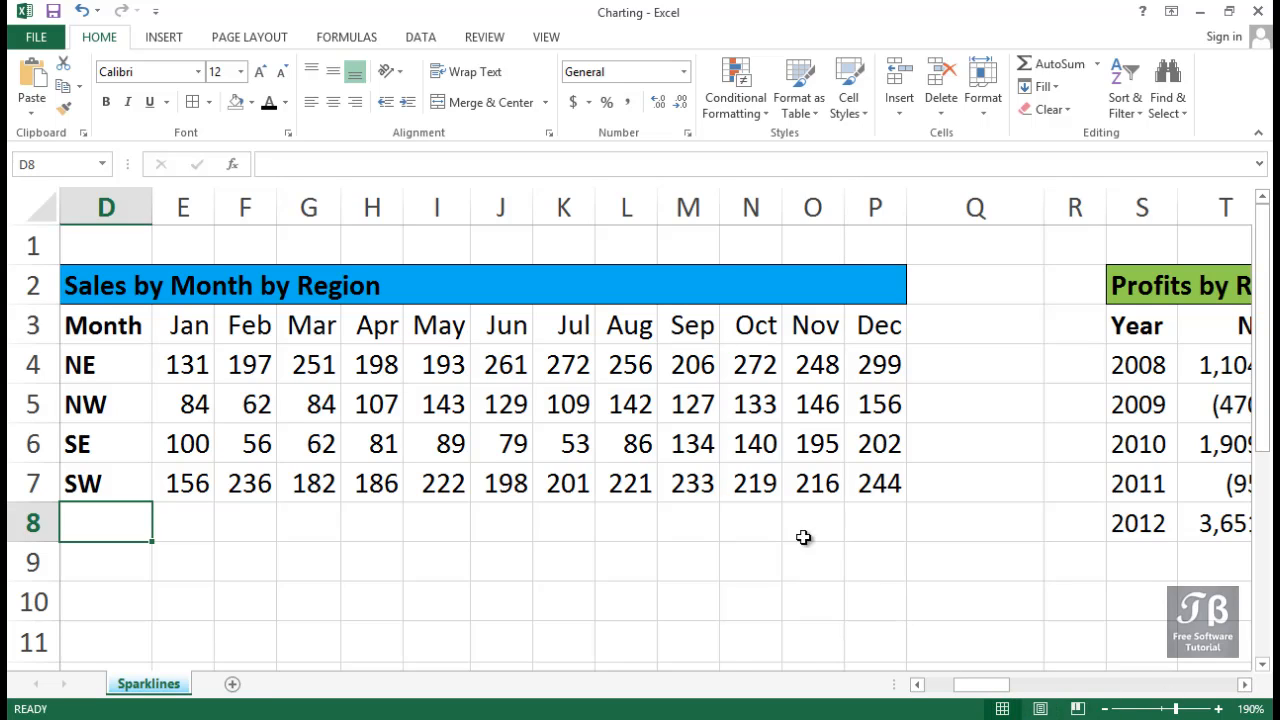
pyautogui.moveTo(201, 365); pyautogui.dragTo(885, 372)
pyautogui.click(972, 373)
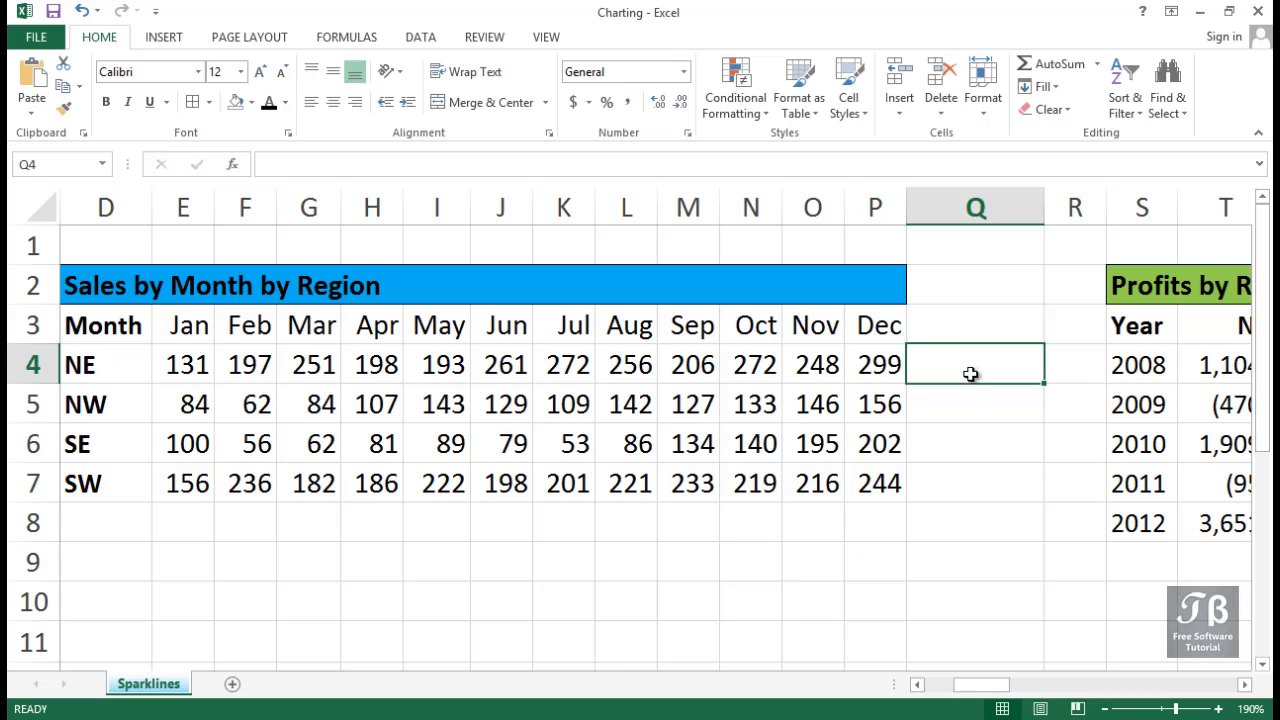
pyautogui.moveTo(972, 374); pyautogui.dragTo(970, 492)
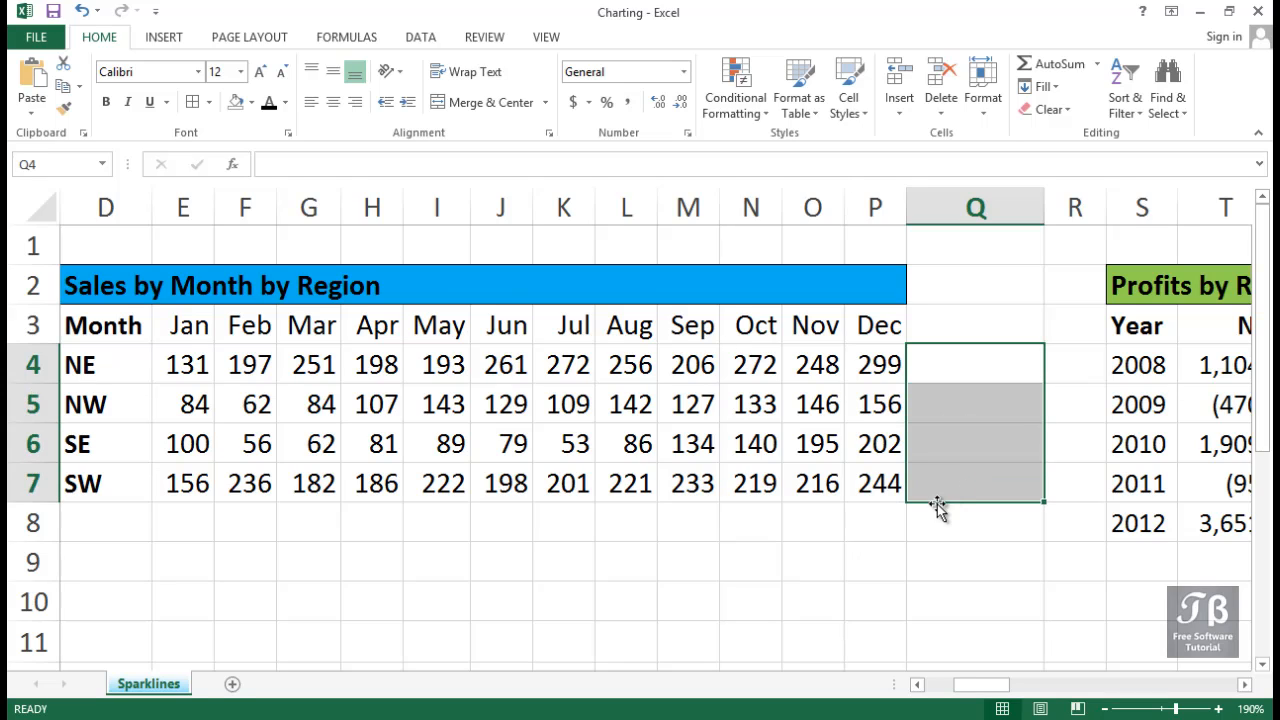
pyautogui.click(155, 42)
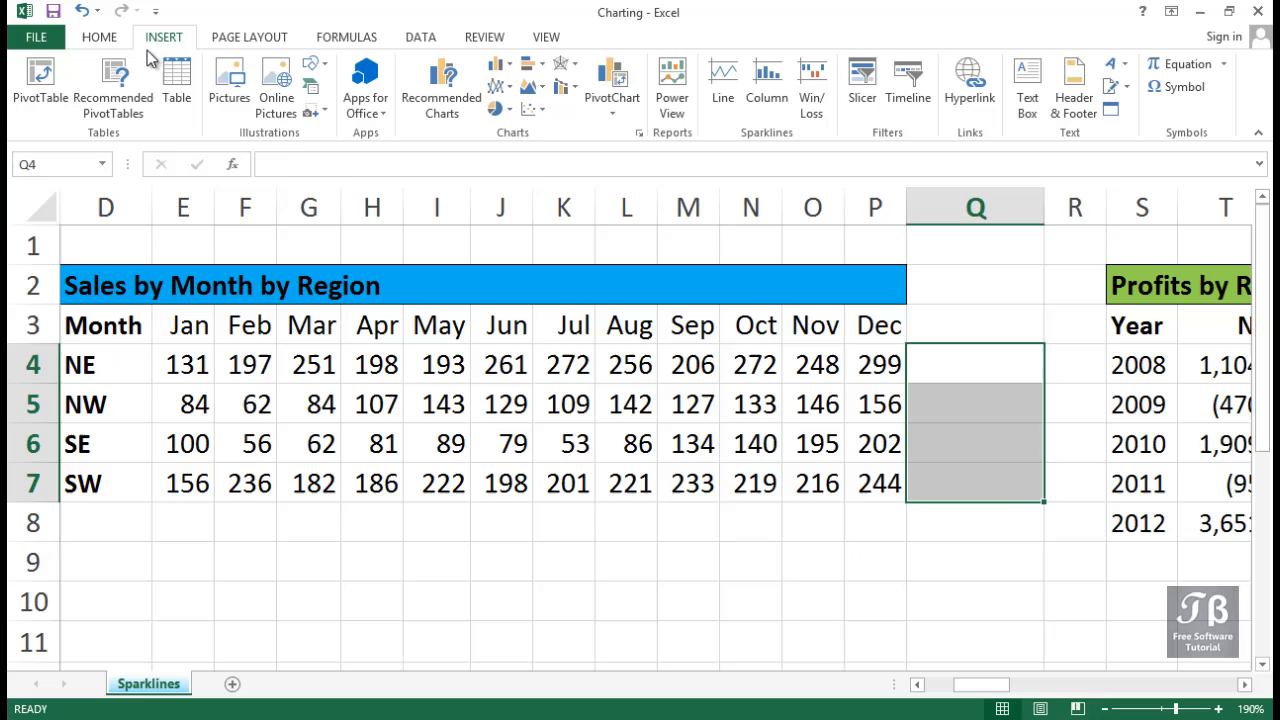
pyautogui.click(728, 104)
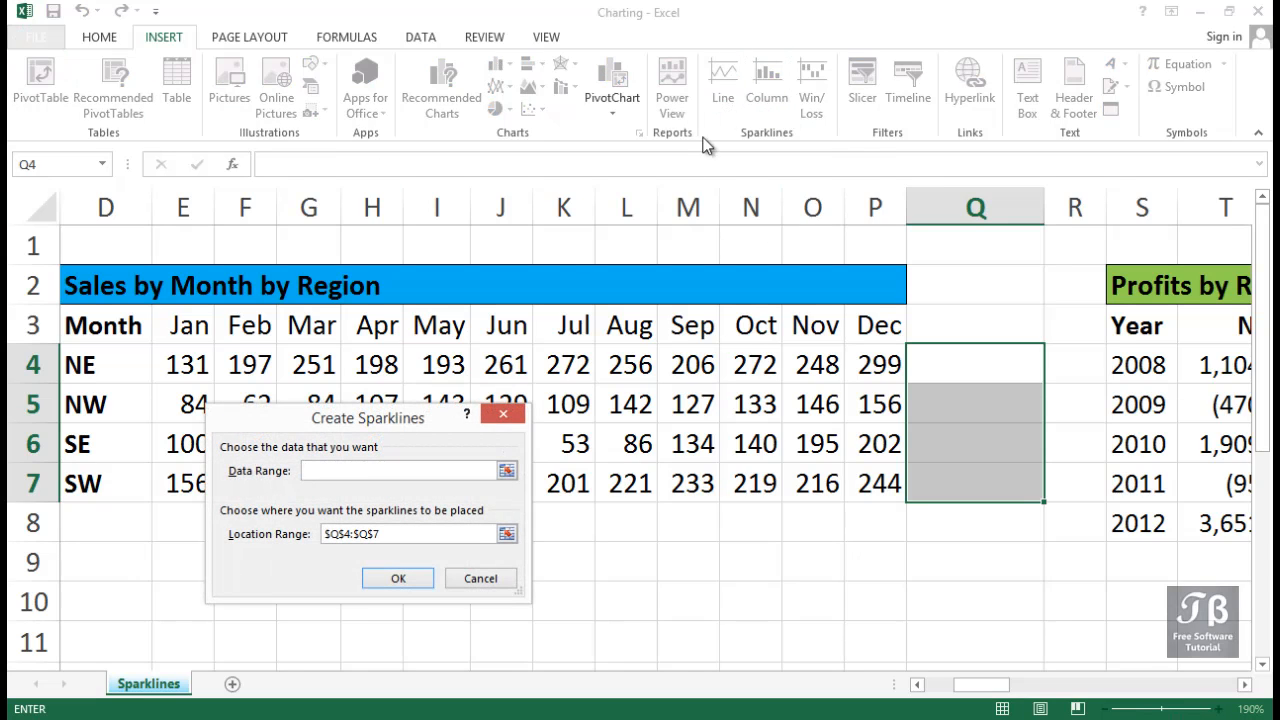
pyautogui.moveTo(392, 428); pyautogui.dragTo(594, 420)
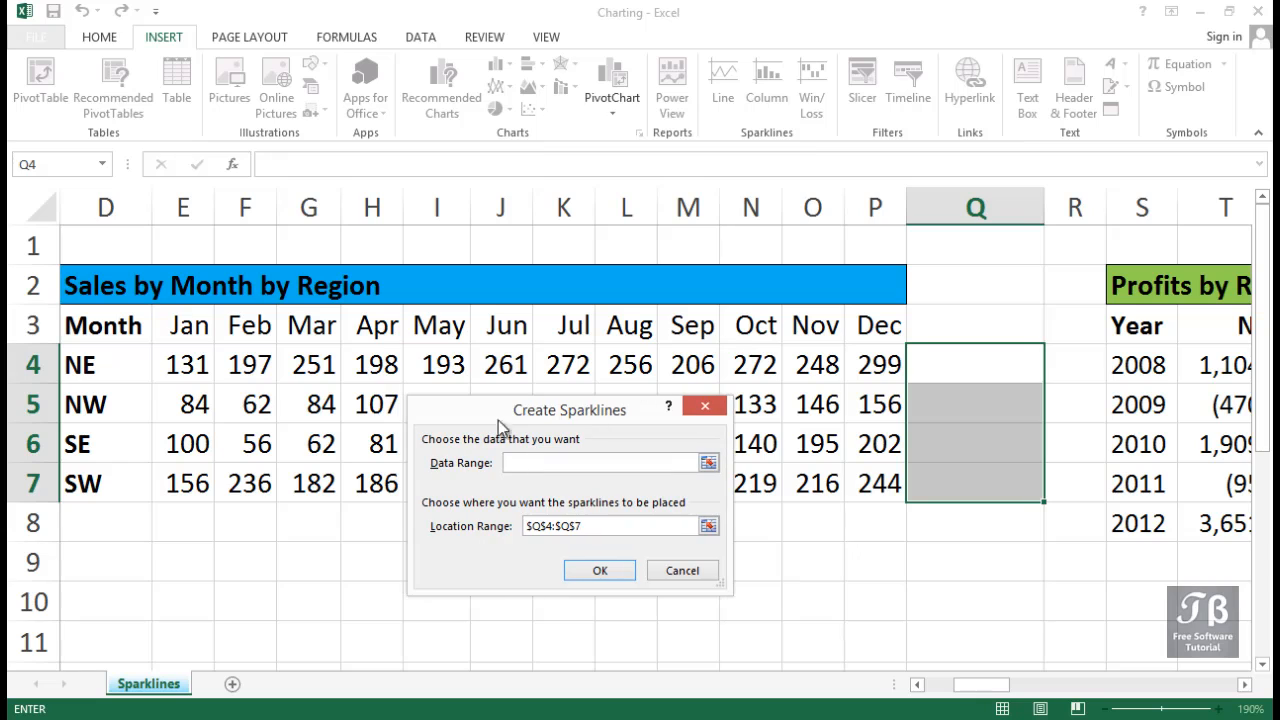
pyautogui.moveTo(186, 366); pyautogui.dragTo(868, 487)
pyautogui.click(600, 569)
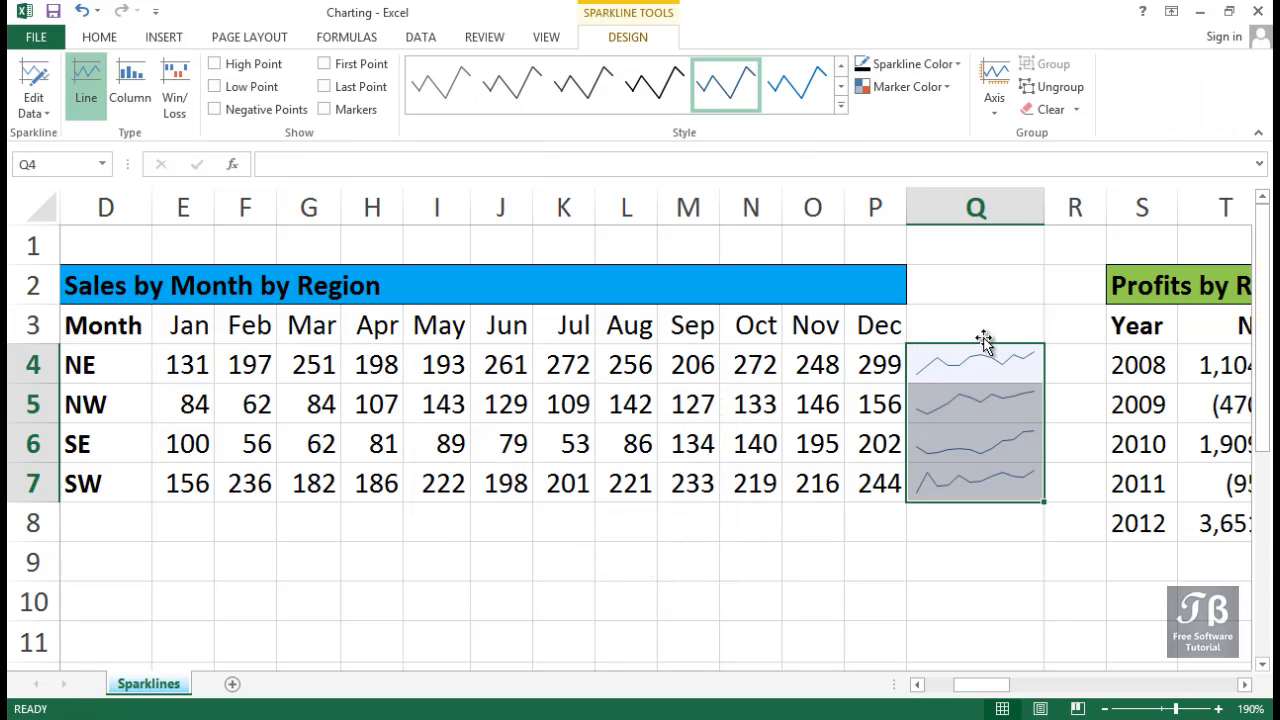
# Set the line weight of the sparklines in Q4:Q7 to 2¼ pt.
pyautogui.click(952, 64)
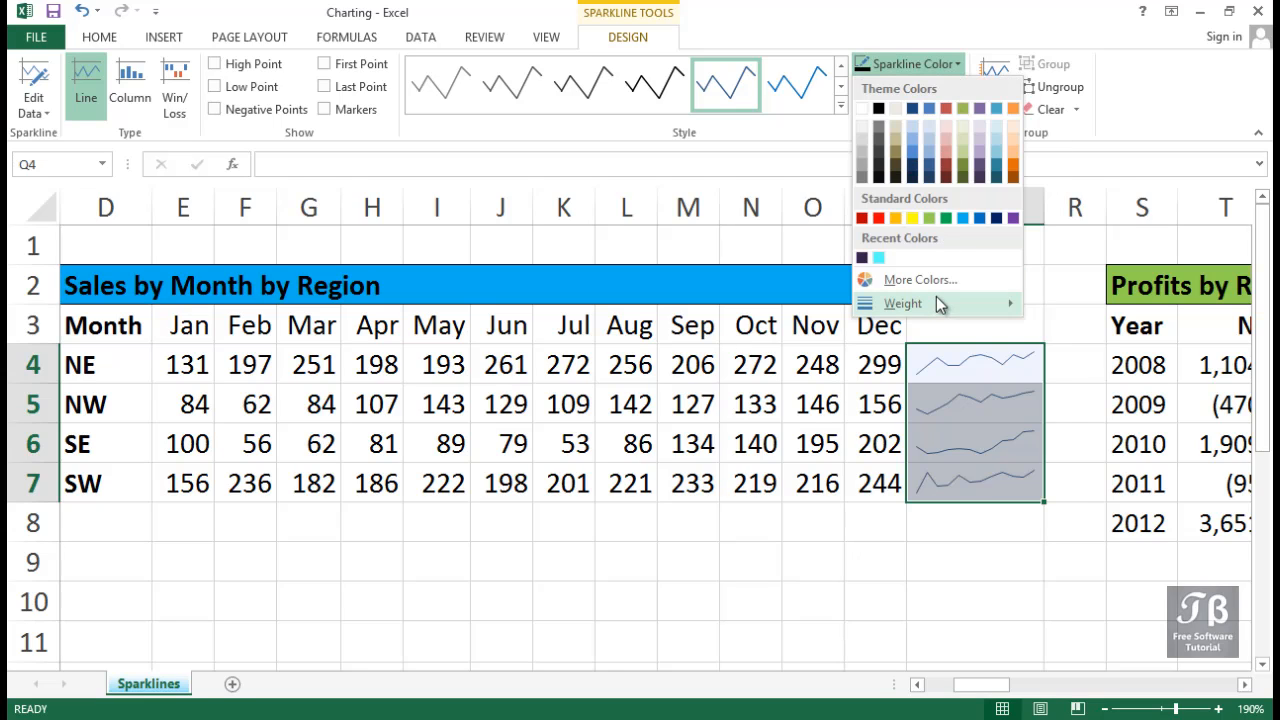
pyautogui.moveTo(936, 300)
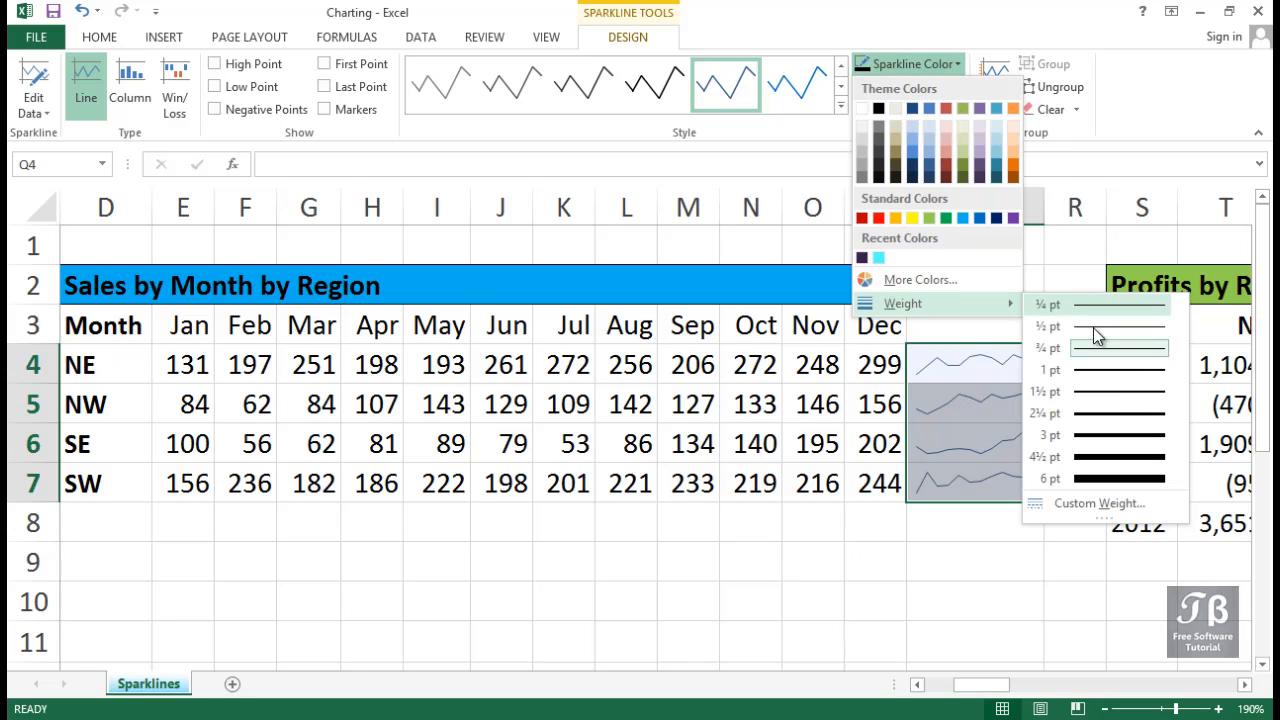
pyautogui.click(1111, 410)
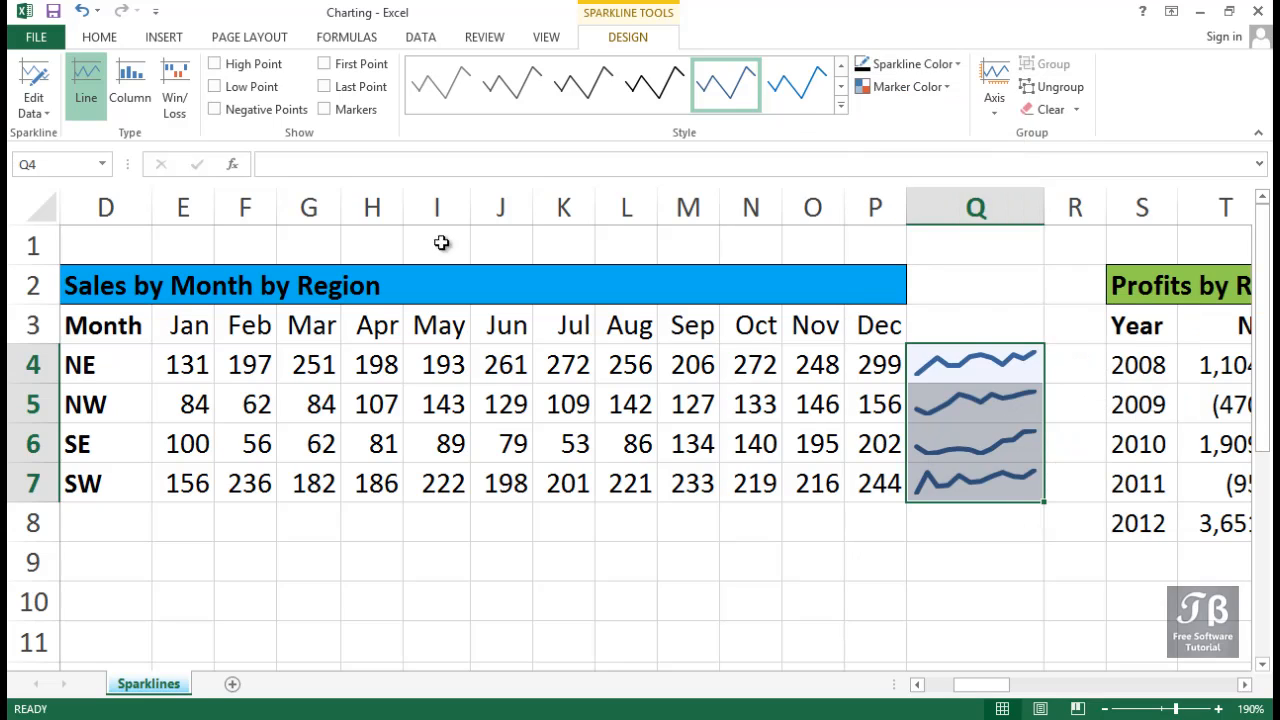
# Show the high points, low points and markers on the sparklines in Q4:Q7.
pyautogui.click(245, 64)
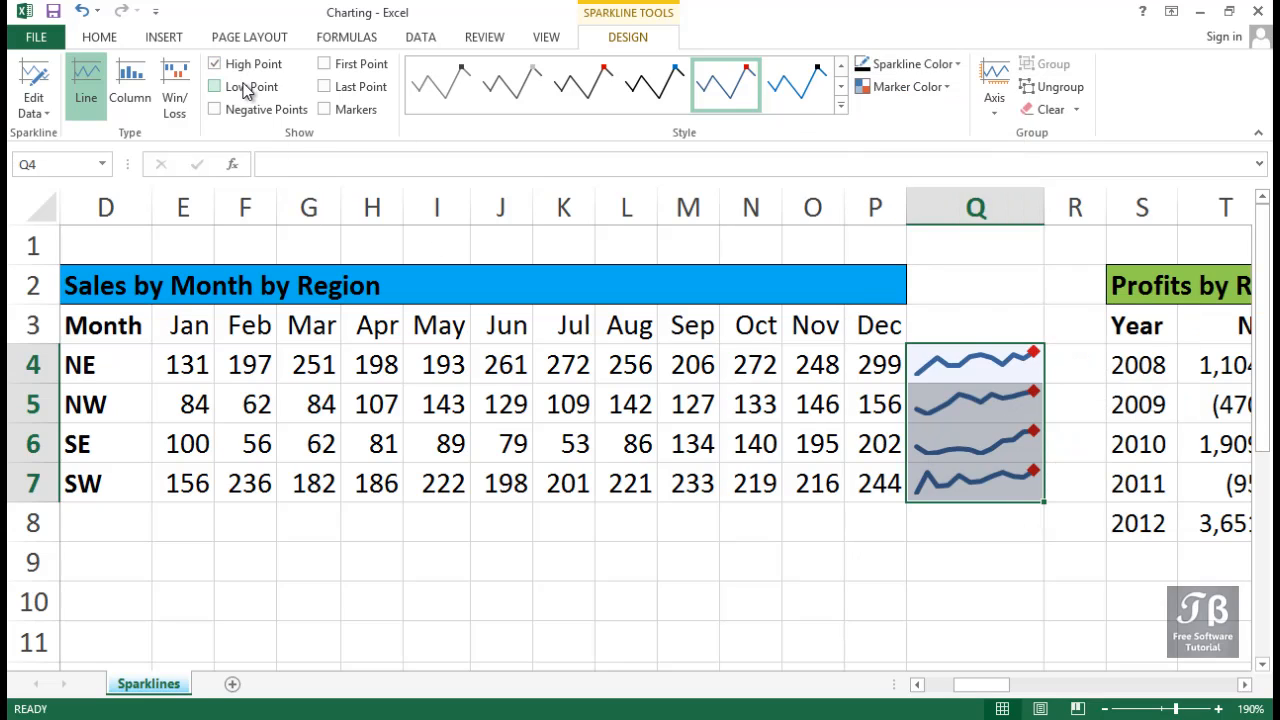
pyautogui.click(245, 87)
pyautogui.click(346, 110)
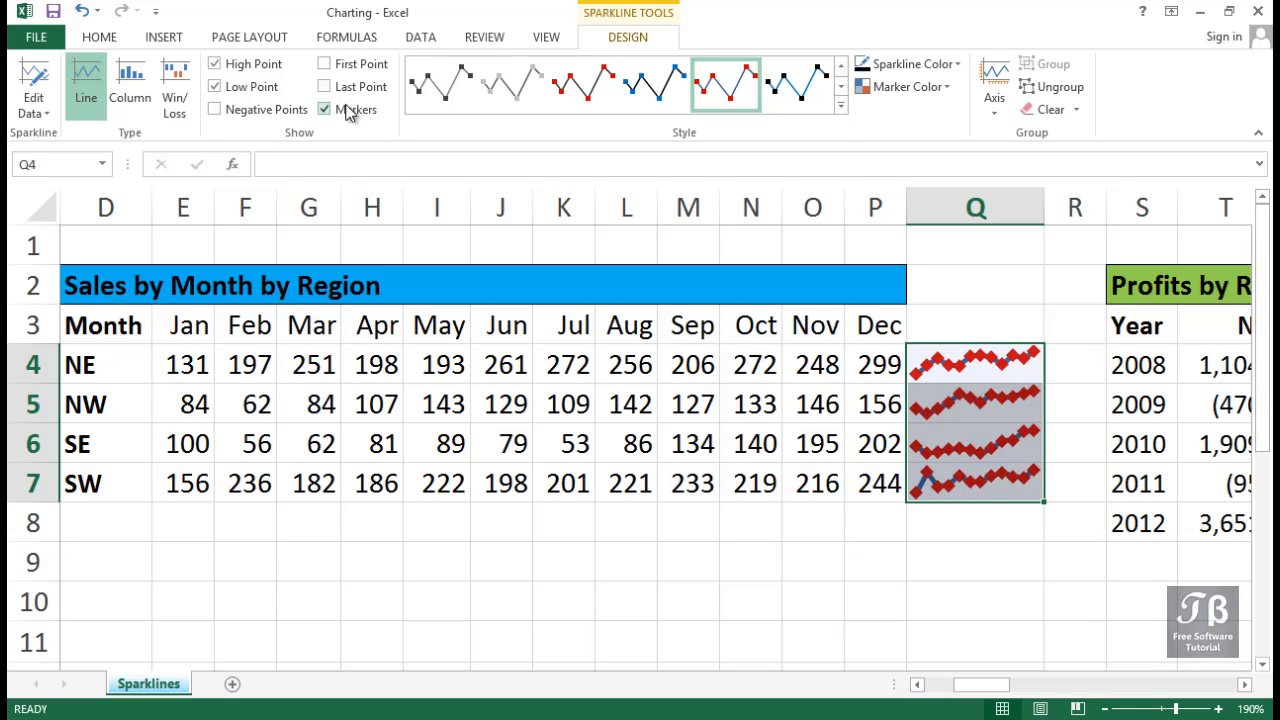
# Turn off the markers, low points and high points on the sparklines in Q4:Q7.
pyautogui.click(346, 110)
pyautogui.click(262, 87)
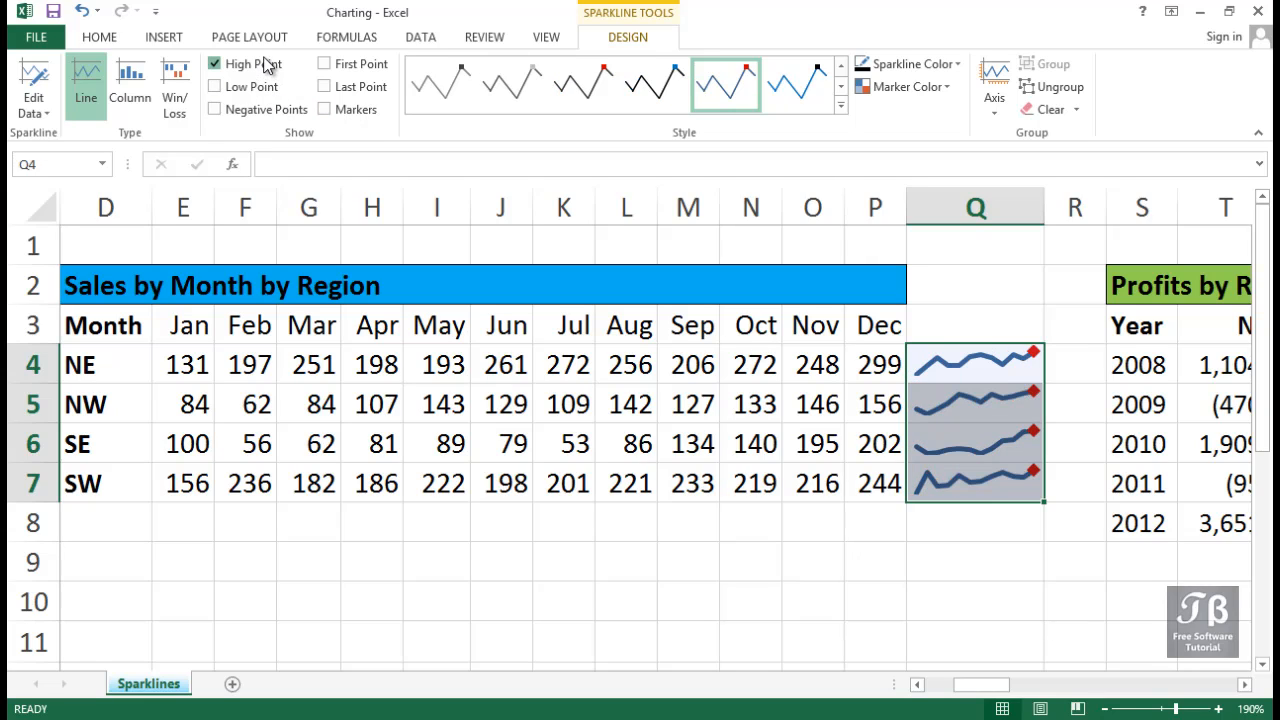
pyautogui.click(265, 64)
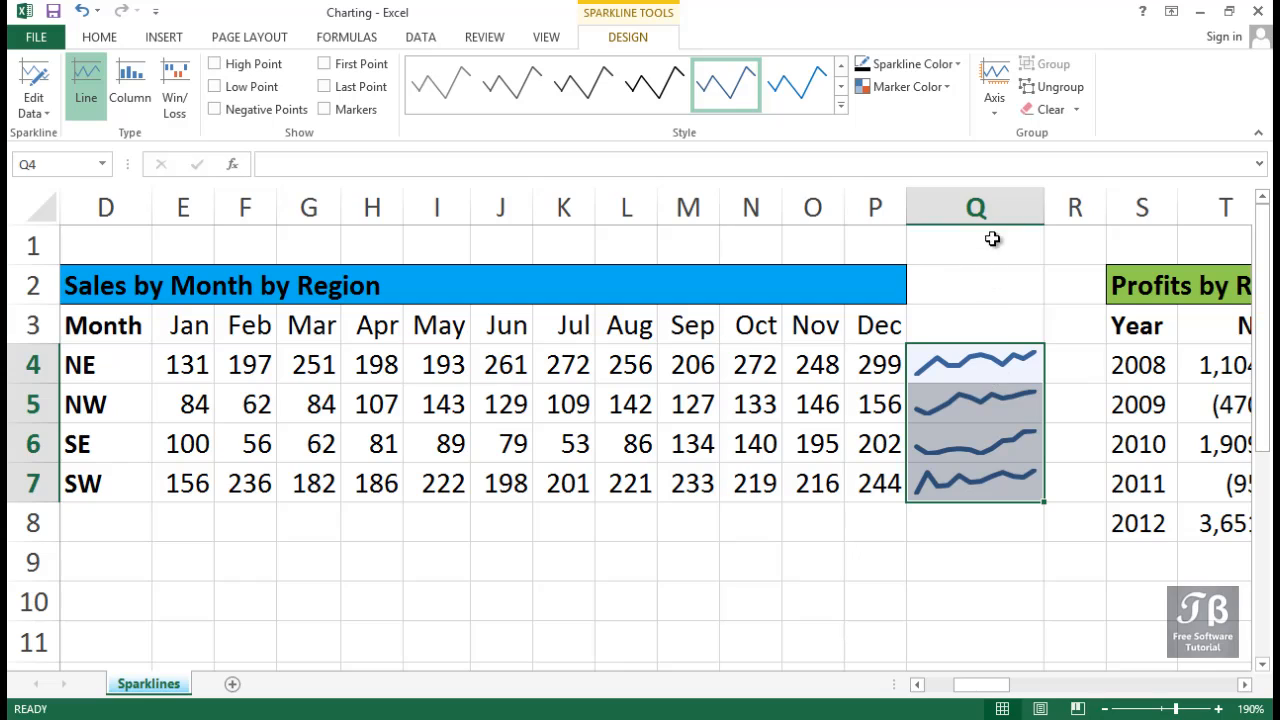
# Widen column Q to stretch the regional sales sparklines horizontally.
pyautogui.moveTo(1044, 207); pyautogui.dragTo(1131, 214)
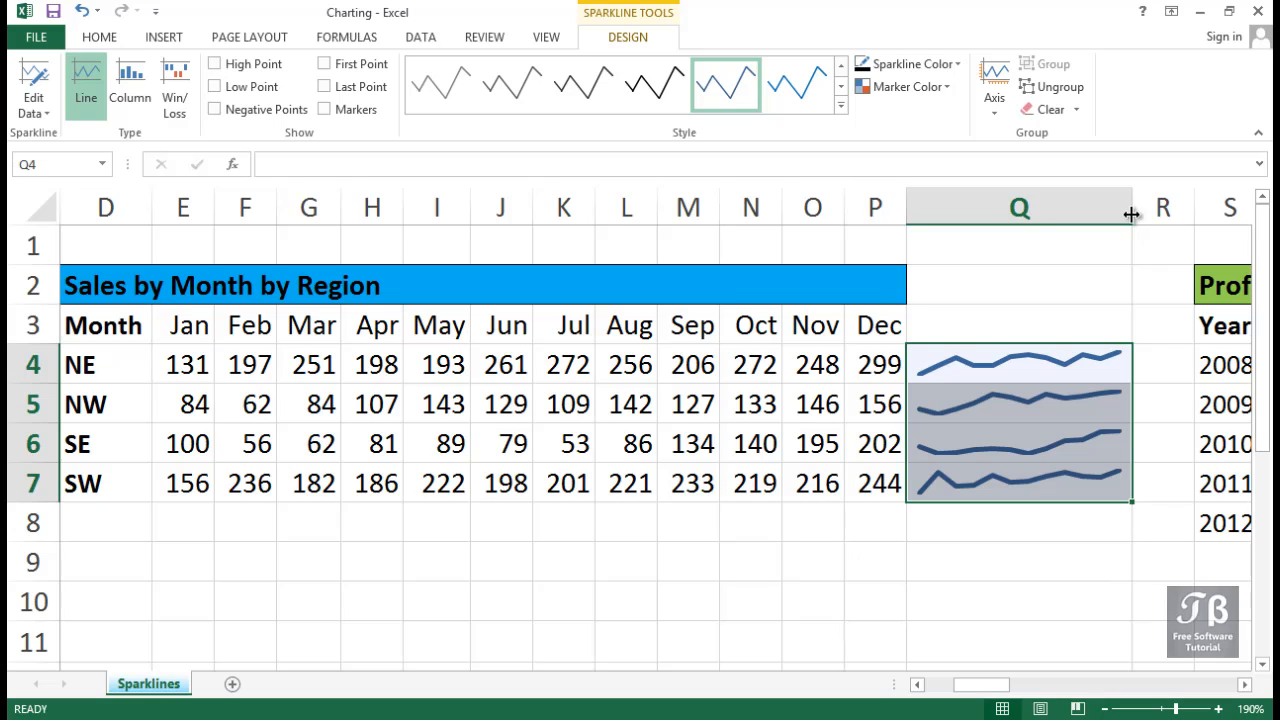
# Reduce column Q to a moderate width and turn on the markers for the sparklines in Q4:Q7.
pyautogui.moveTo(1131, 214); pyautogui.dragTo(975, 214)
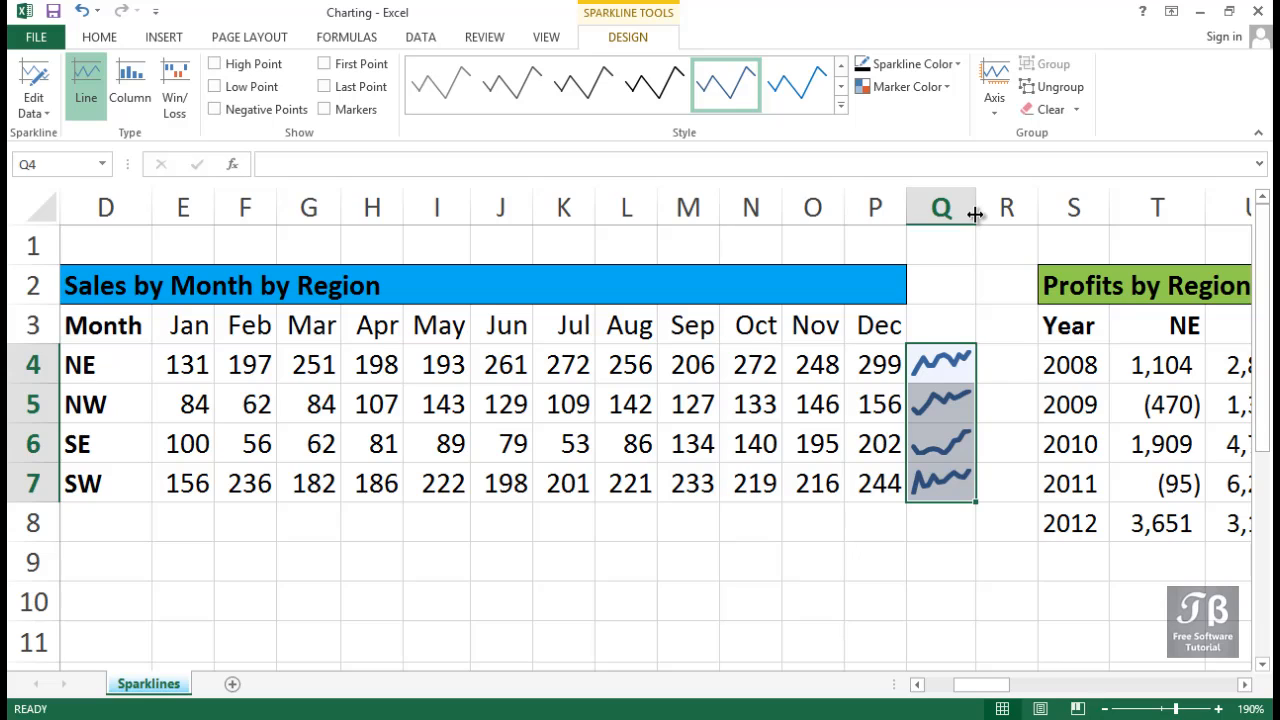
pyautogui.moveTo(974, 214); pyautogui.dragTo(1076, 220)
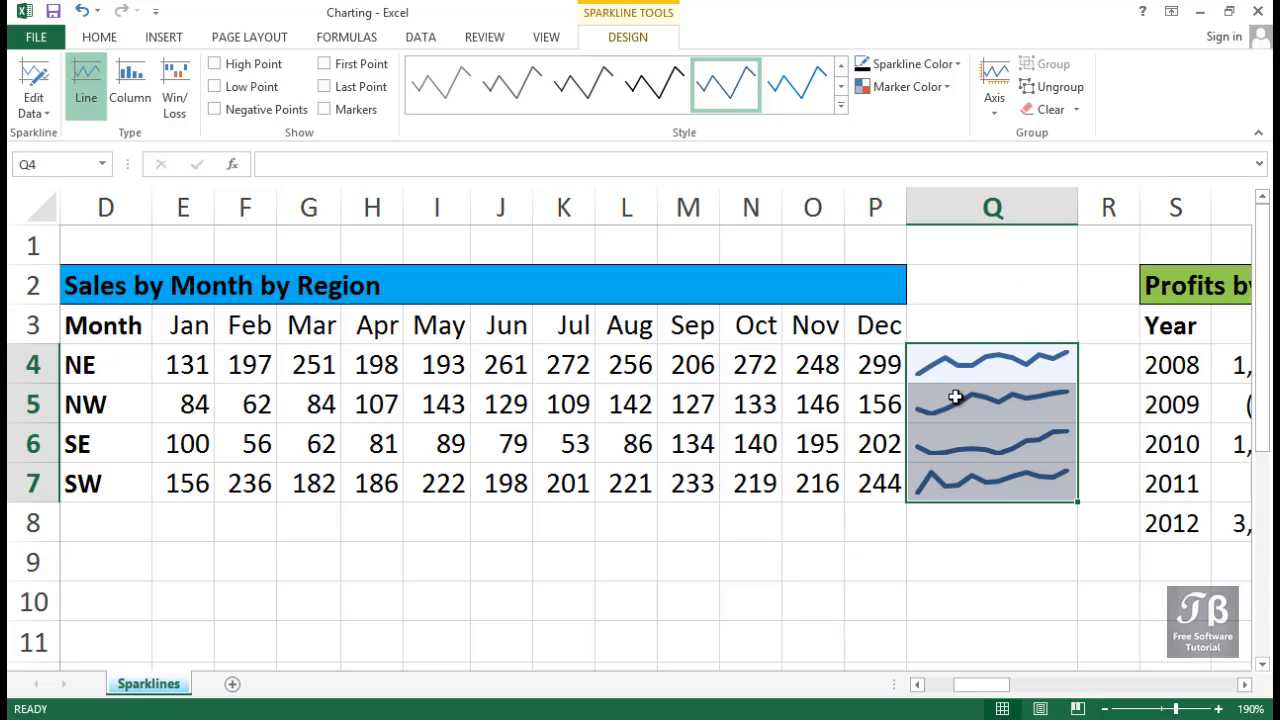
pyautogui.click(960, 363)
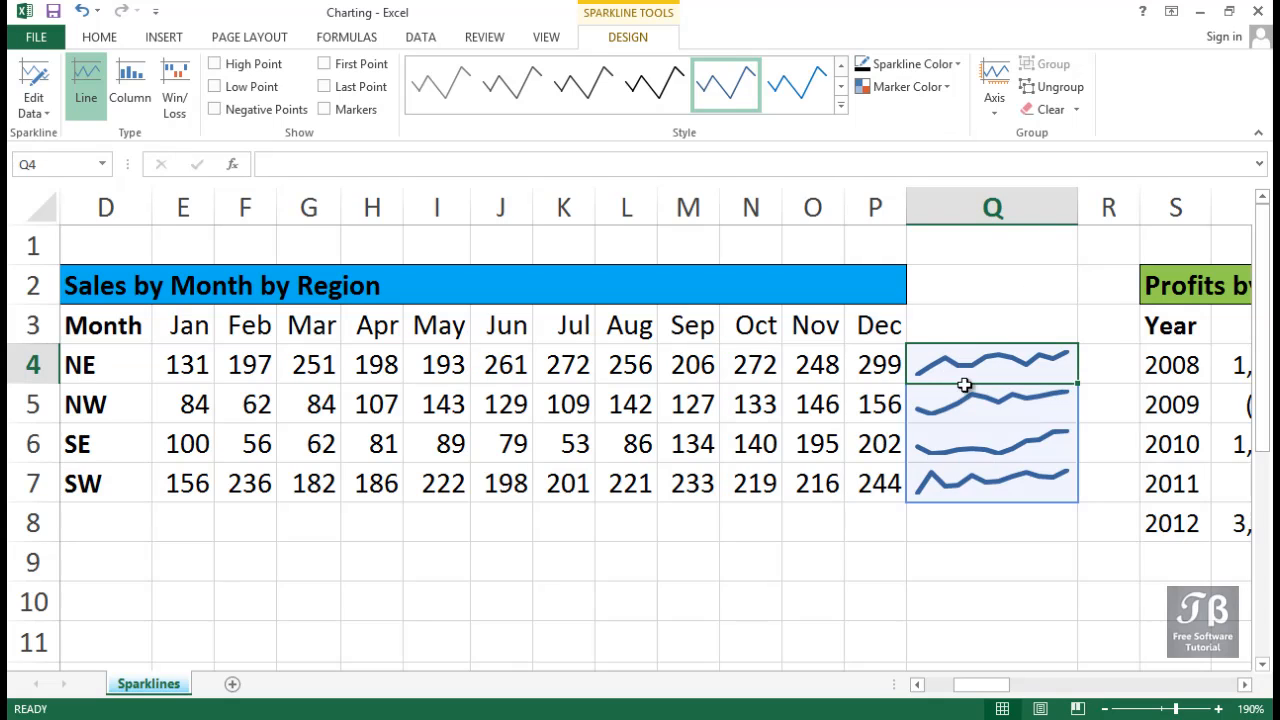
pyautogui.click(955, 481)
pyautogui.moveTo(955, 481); pyautogui.dragTo(966, 371)
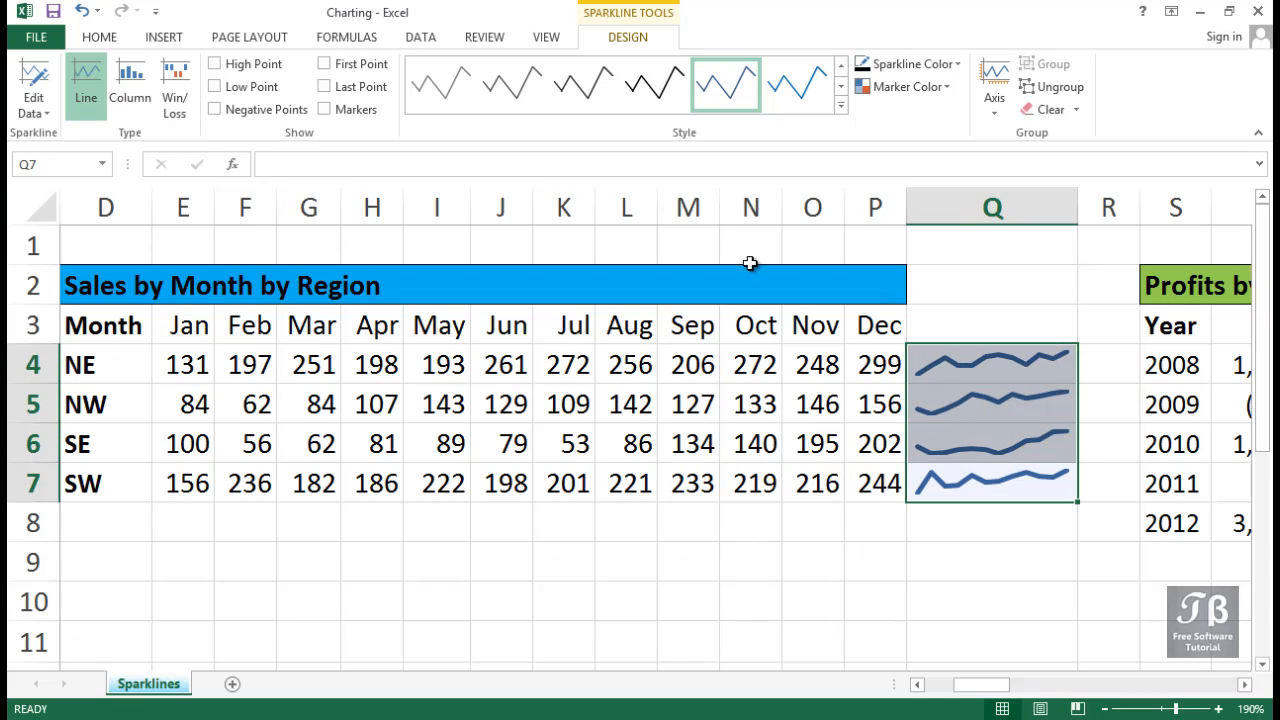
pyautogui.click(337, 110)
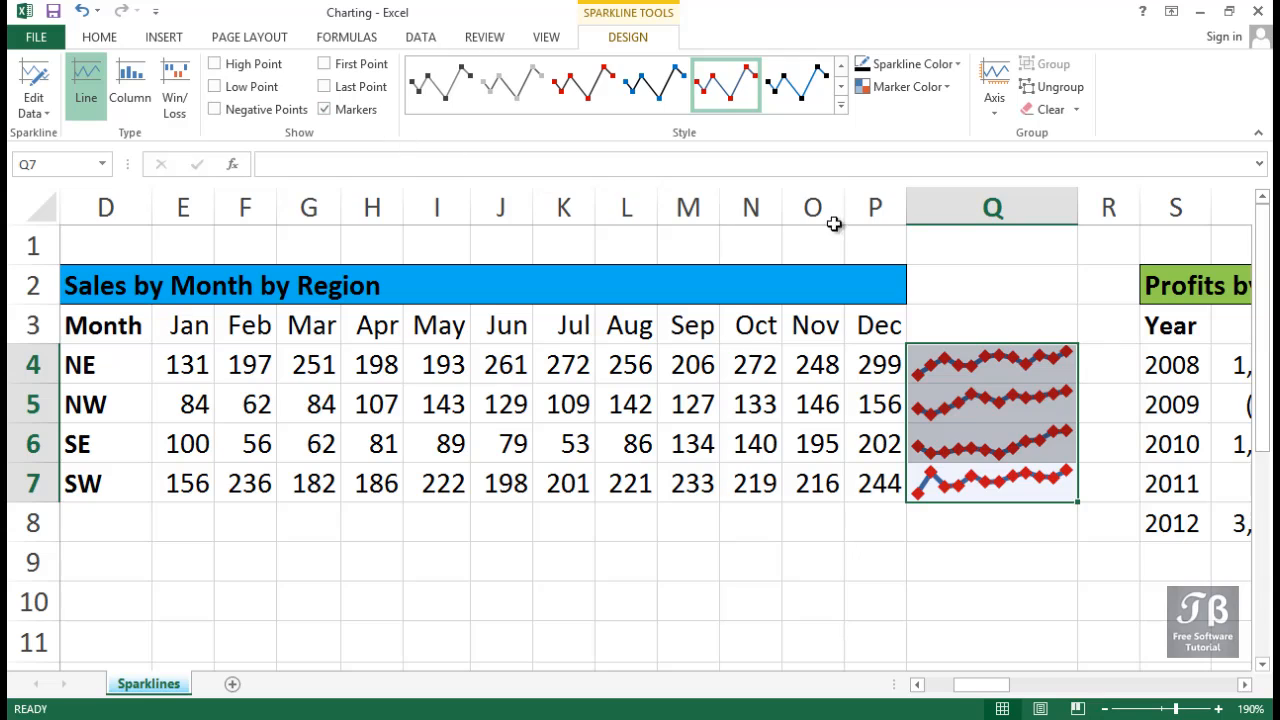
# Narrow column Q slightly and make rows 4 to 7 about twice as tall to stretch the sparklines vertically.
pyautogui.moveTo(1080, 207)
pyautogui.mouseDown()
pyautogui.moveTo(1143, 206)
pyautogui.moveTo(961, 207)
pyautogui.moveTo(1061, 210)
pyautogui.mouseUp()
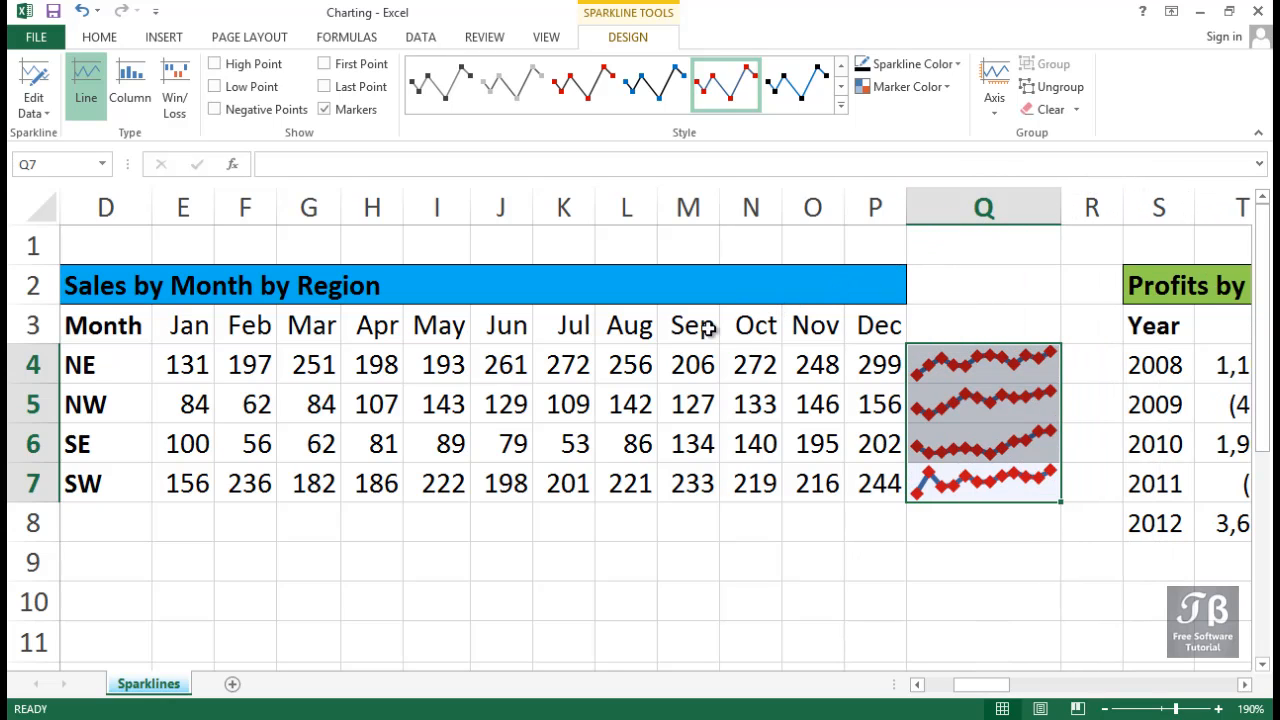
pyautogui.click(35, 365)
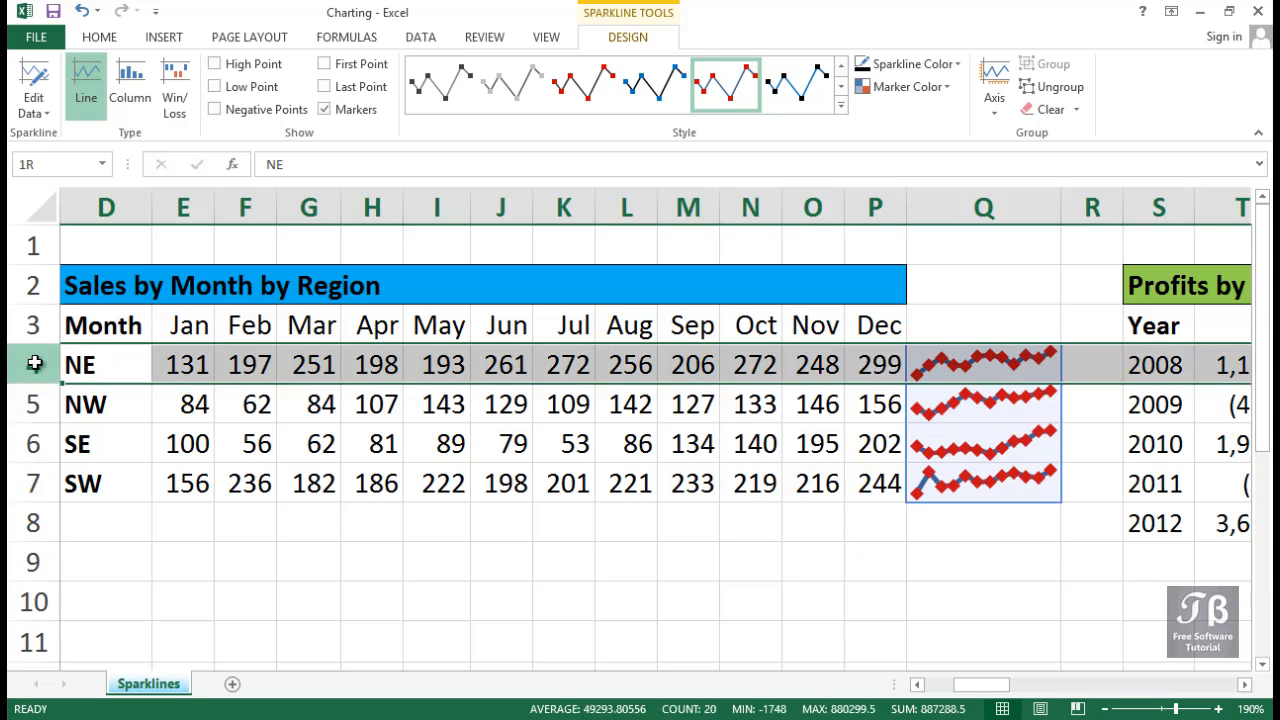
pyautogui.moveTo(35, 365); pyautogui.dragTo(30, 541)
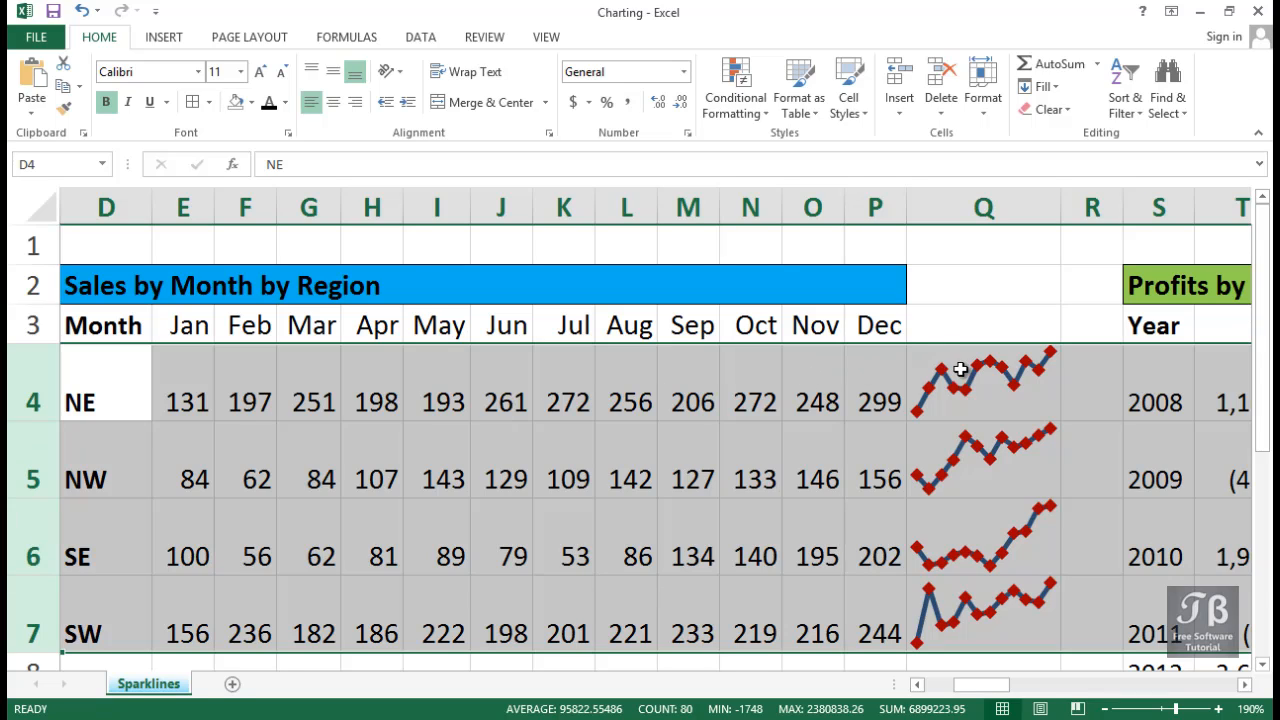
# Select the regional sales sparklines in Q4:Q7 and widen column Q slightly.
pyautogui.click(1011, 374)
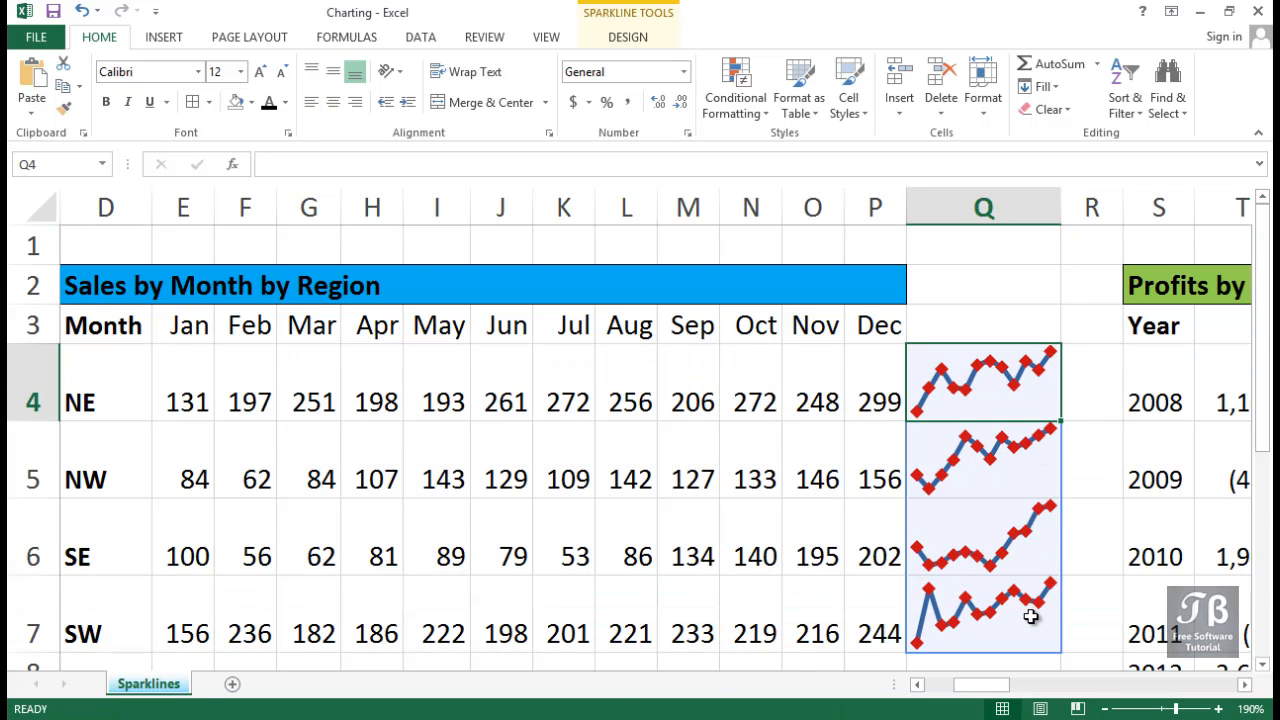
pyautogui.moveTo(1031, 611); pyautogui.dragTo(1015, 362)
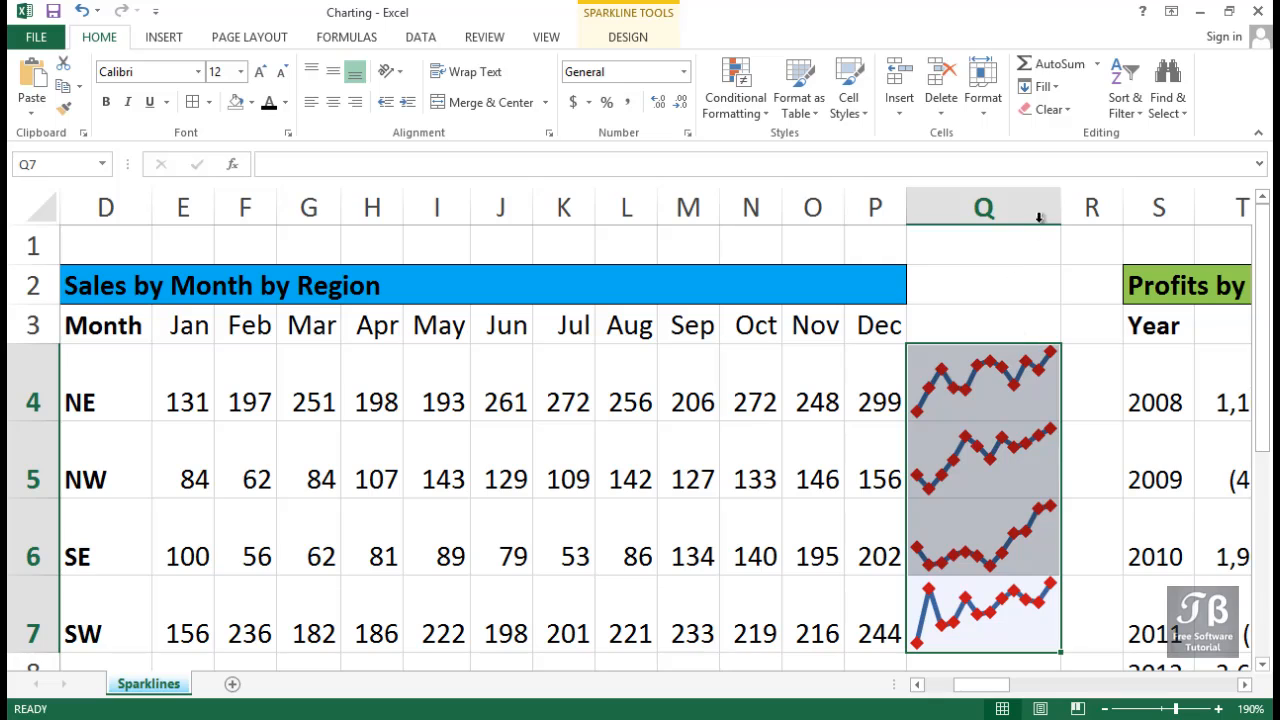
pyautogui.moveTo(1061, 204); pyautogui.dragTo(1085, 203)
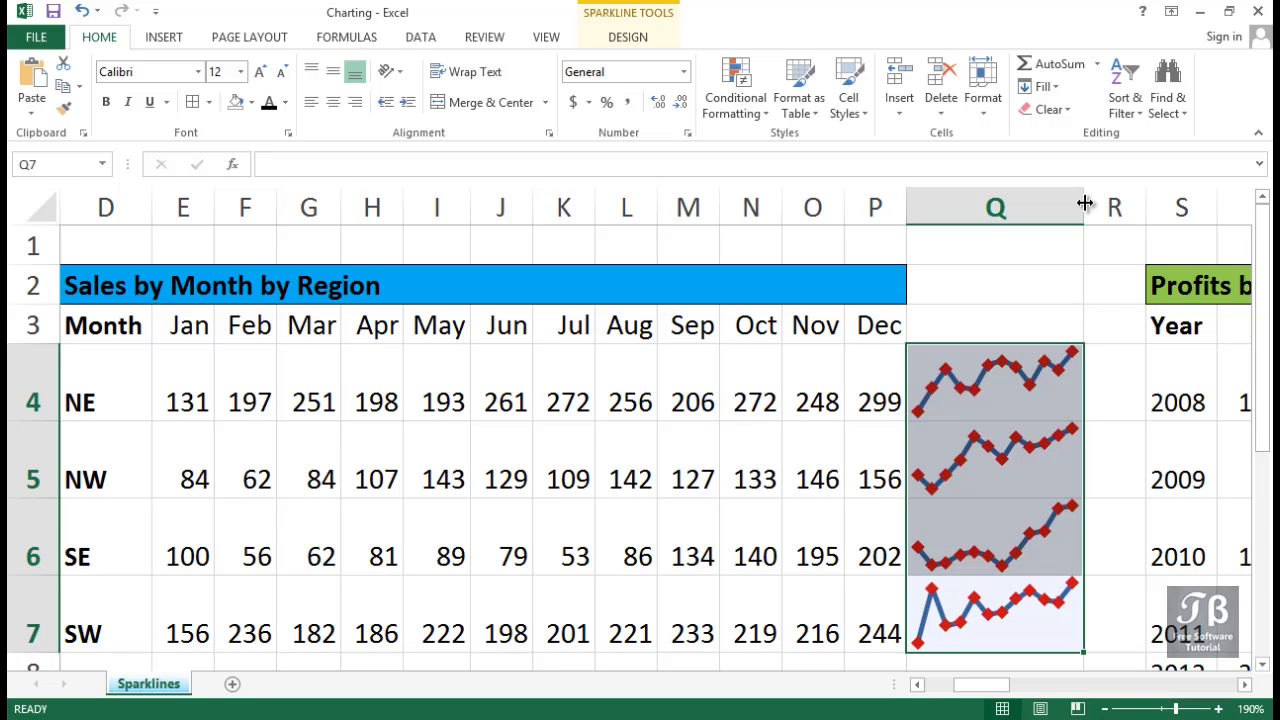
# Shrink rows 4 to 7 back to the single-line height of the other rows.
pyautogui.click(1245, 690)
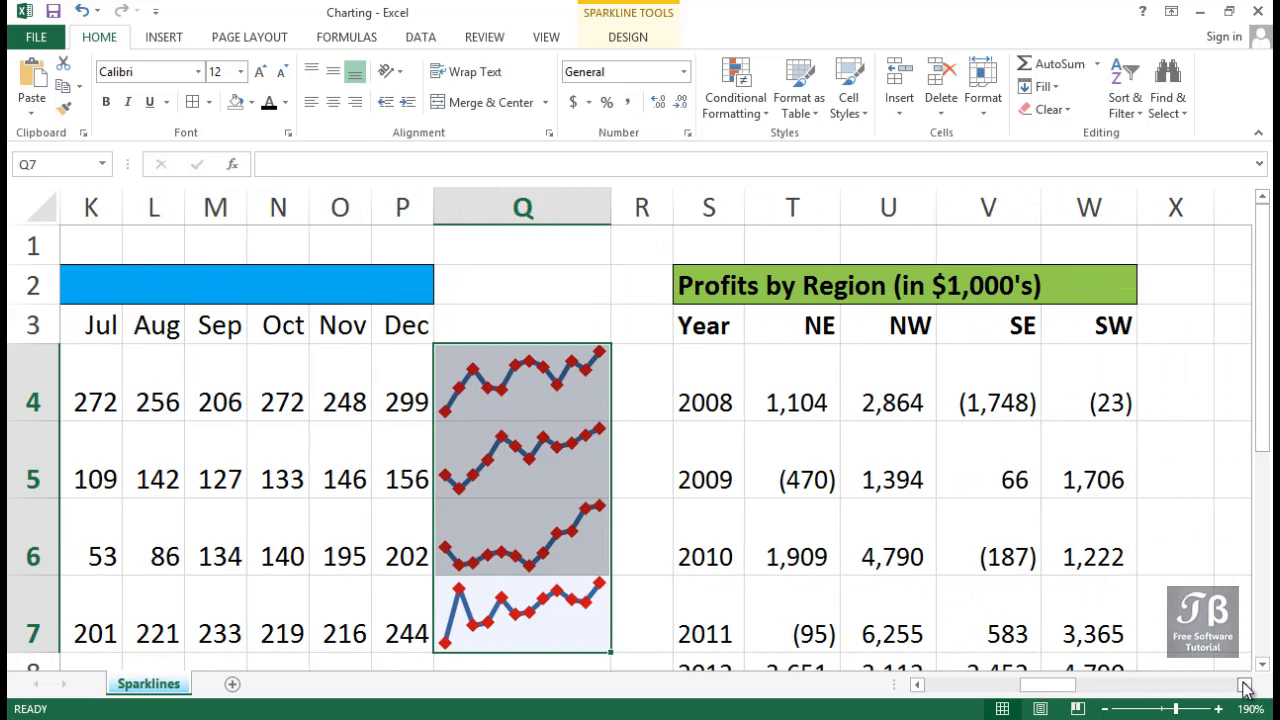
pyautogui.click(1245, 688)
pyautogui.scroll(-1, 1234, 620)
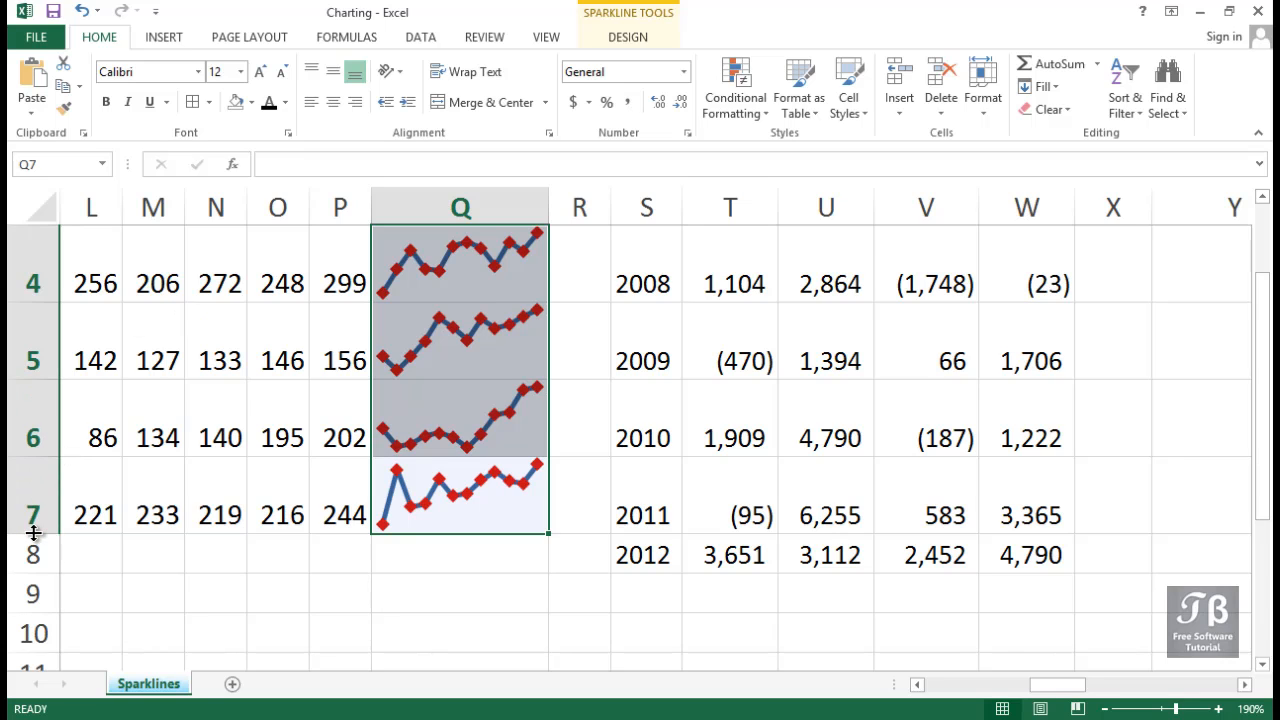
pyautogui.moveTo(33, 533); pyautogui.dragTo(33, 497)
pyautogui.scroll(1, 33, 480)
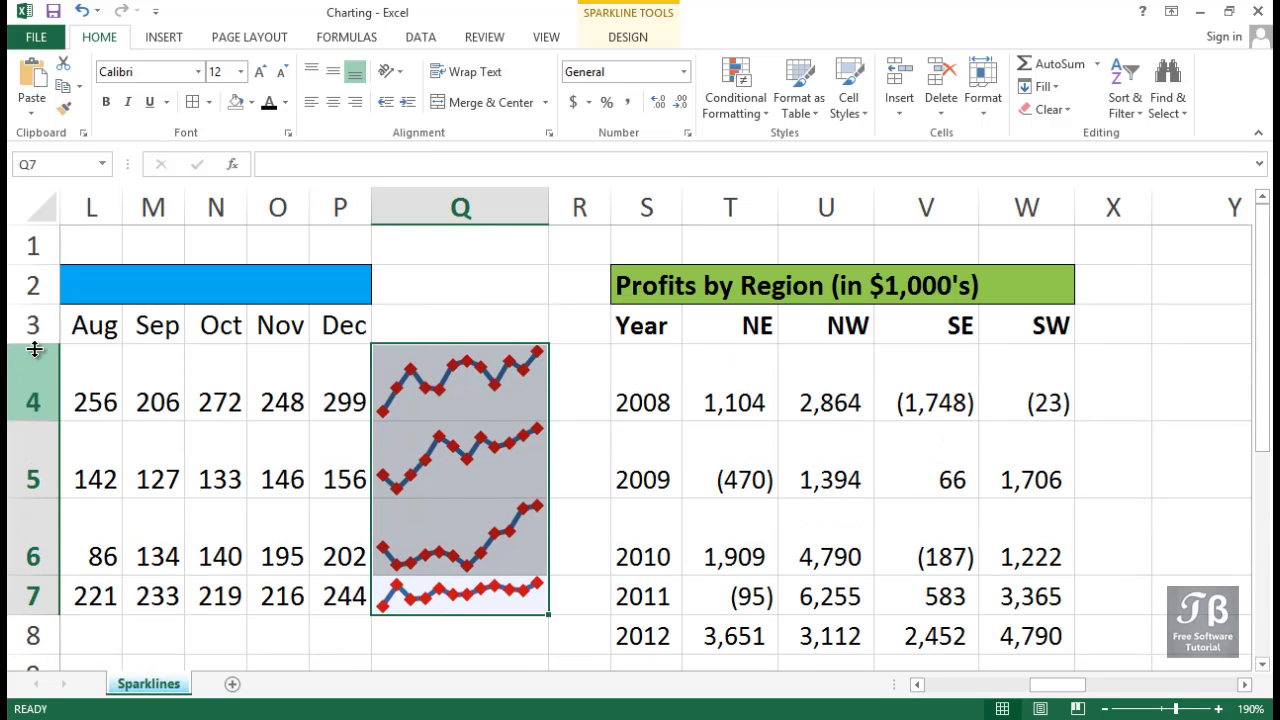
pyautogui.doubleClick(28, 420)
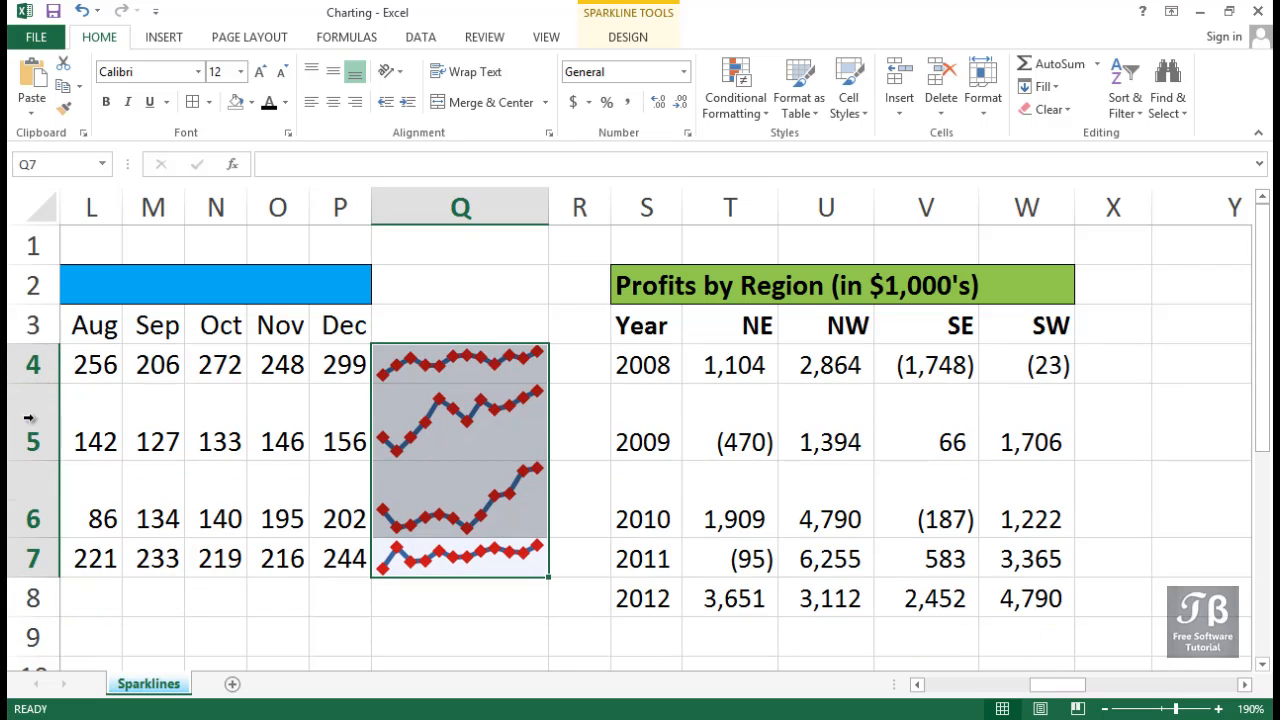
pyautogui.doubleClick(31, 460)
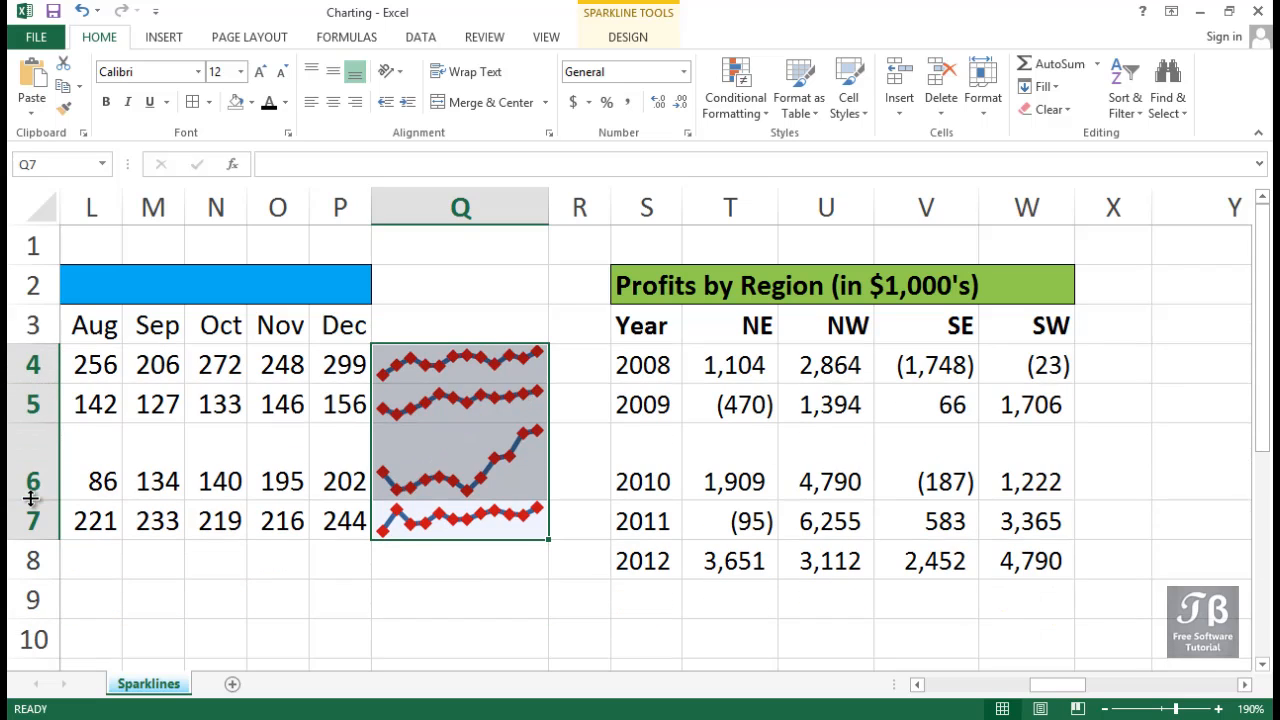
pyautogui.doubleClick(31, 499)
# Widen column X and insert Win/Loss sparklines in X4:X8 from the regional profit data in T4:W8.
pyautogui.click(718, 367)
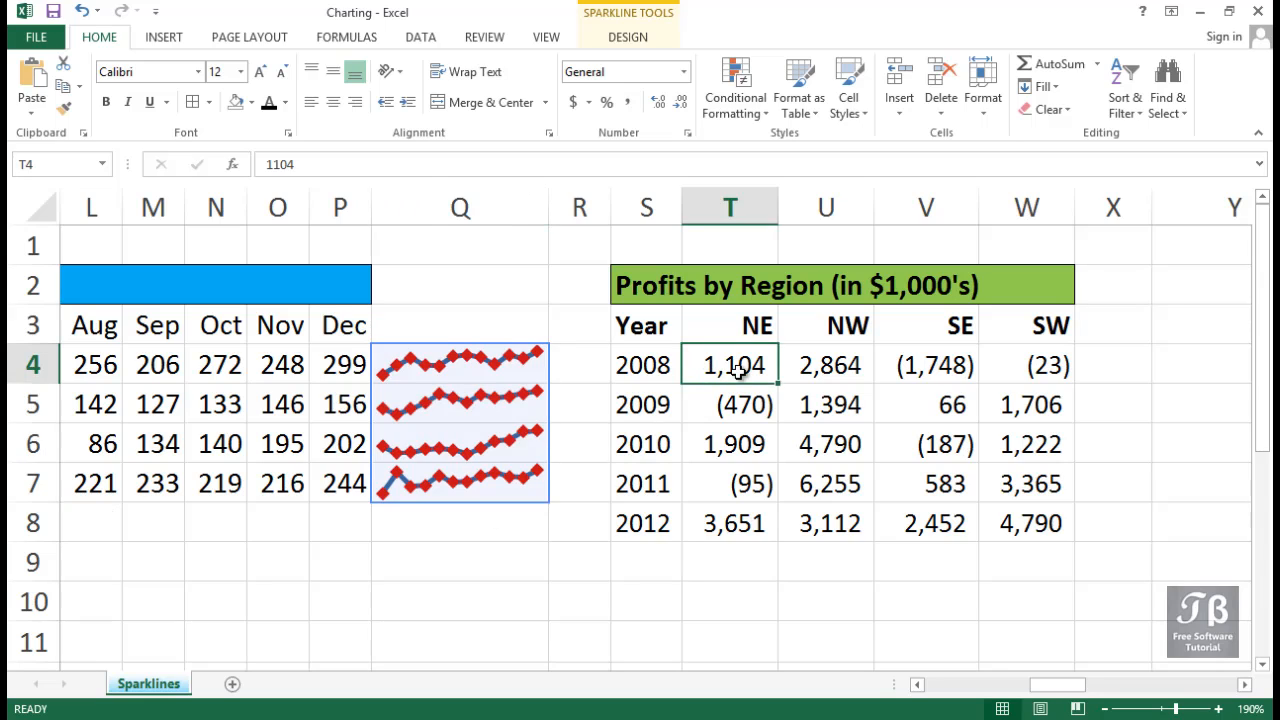
pyautogui.click(1108, 376)
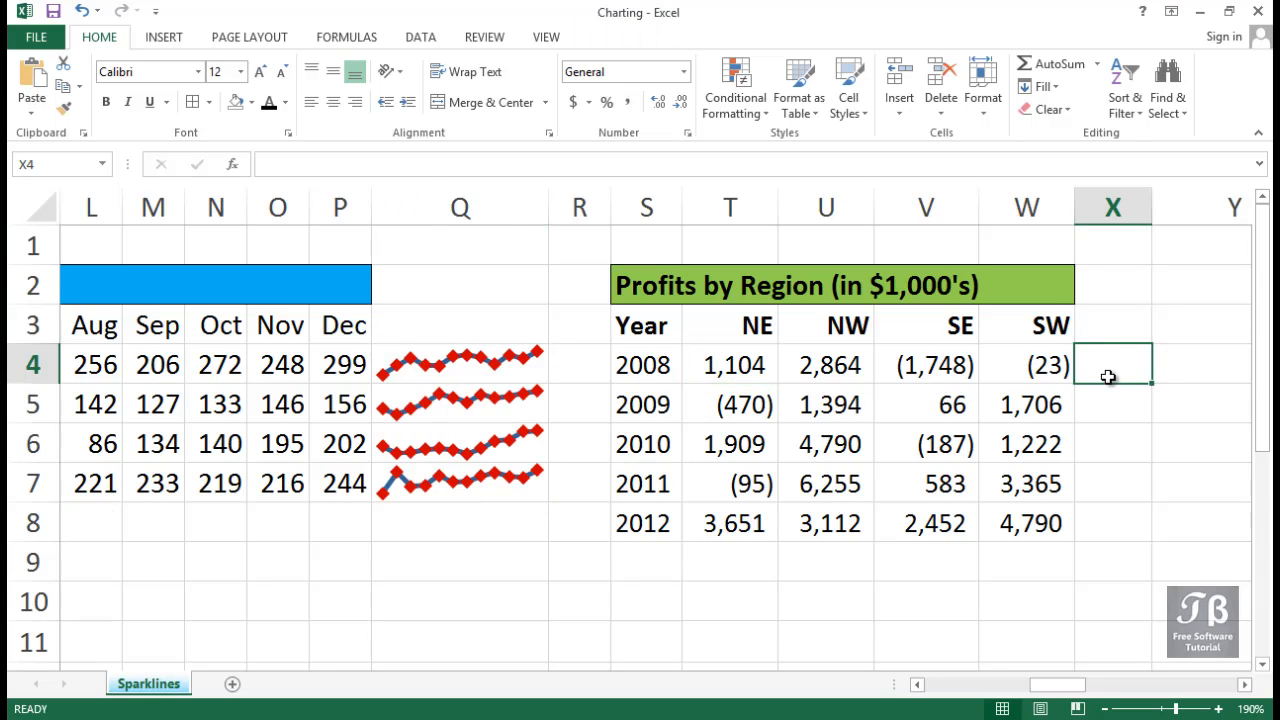
pyautogui.moveTo(1108, 376); pyautogui.dragTo(1108, 520)
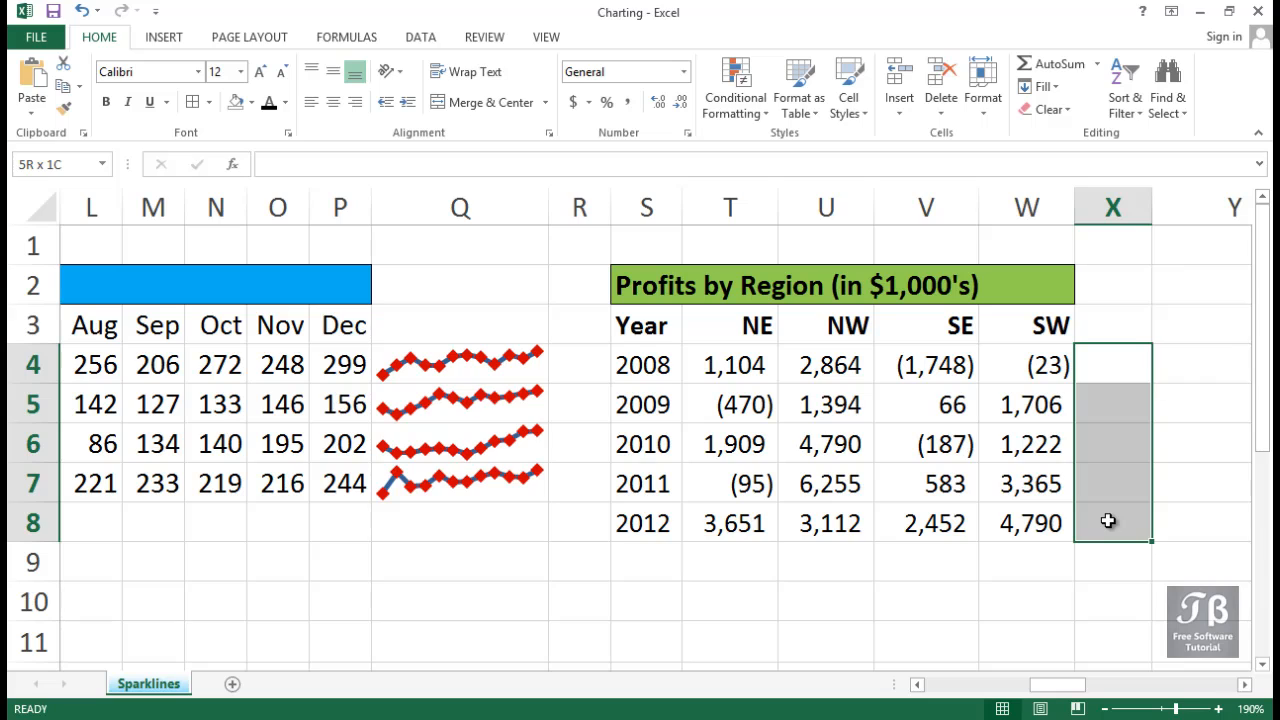
pyautogui.moveTo(1152, 207); pyautogui.dragTo(1217, 204)
pyautogui.click(163, 40)
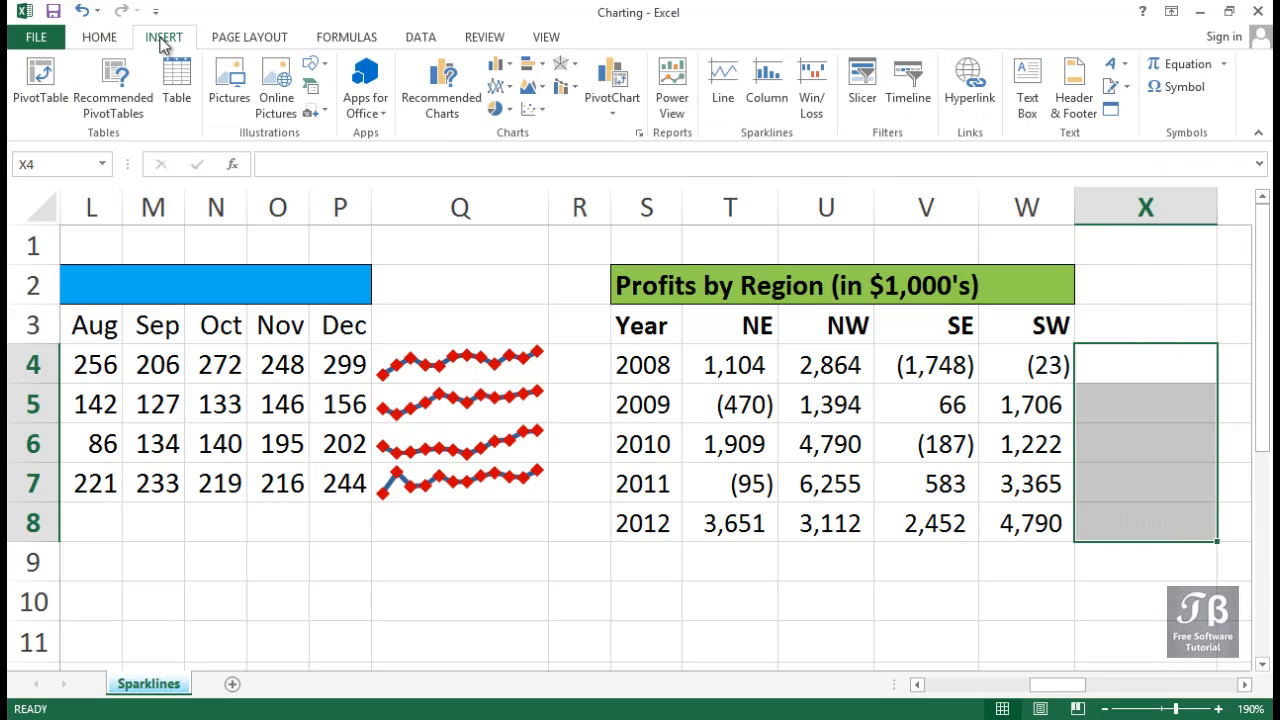
pyautogui.click(812, 105)
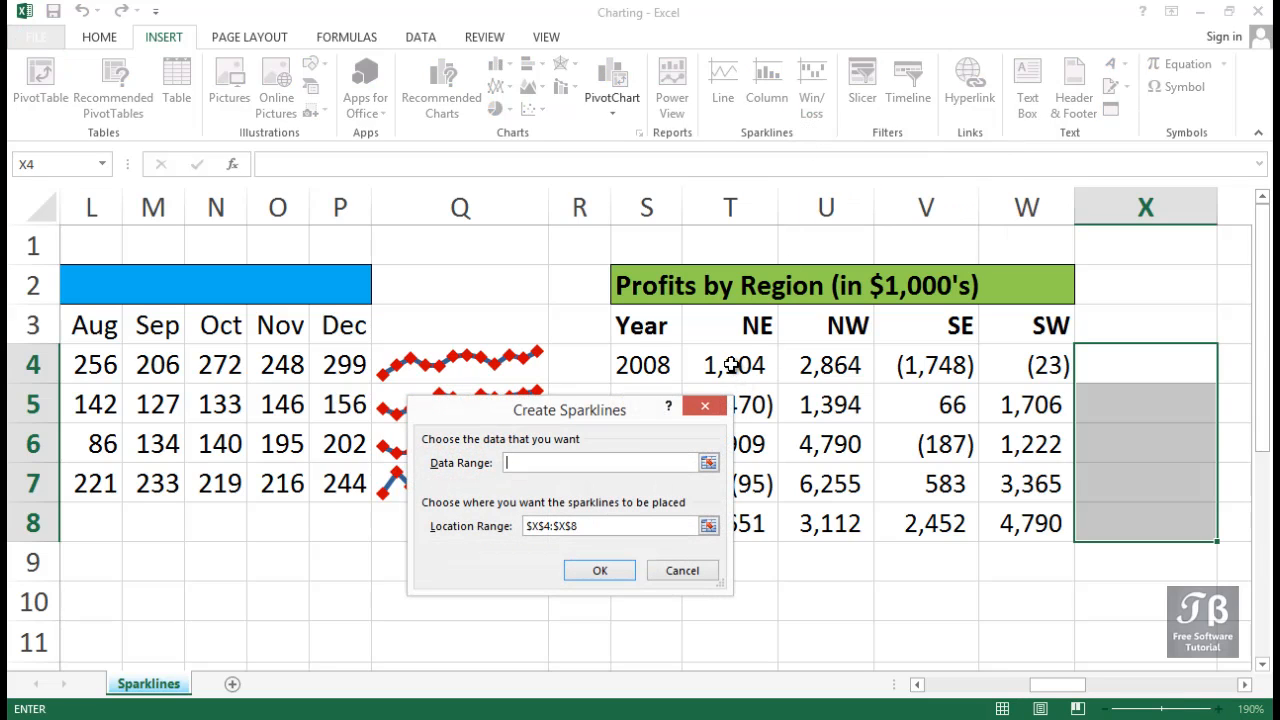
pyautogui.moveTo(735, 366); pyautogui.dragTo(1030, 518)
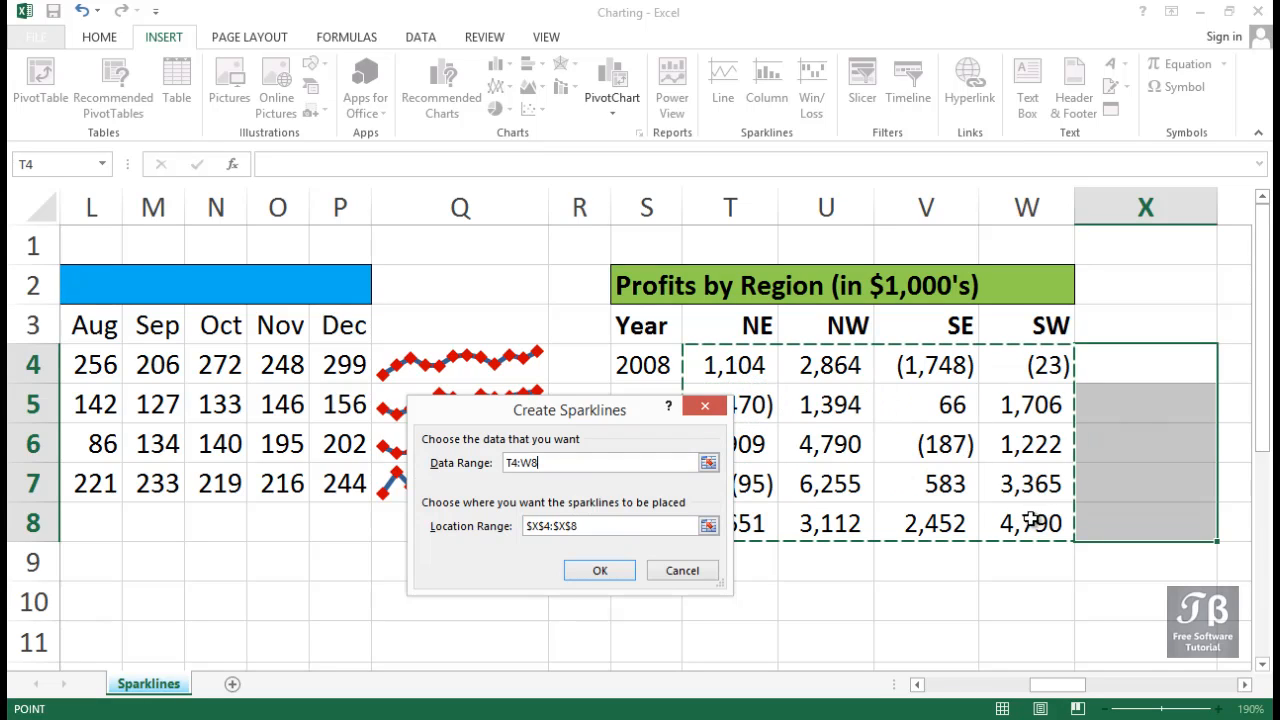
pyautogui.click(601, 579)
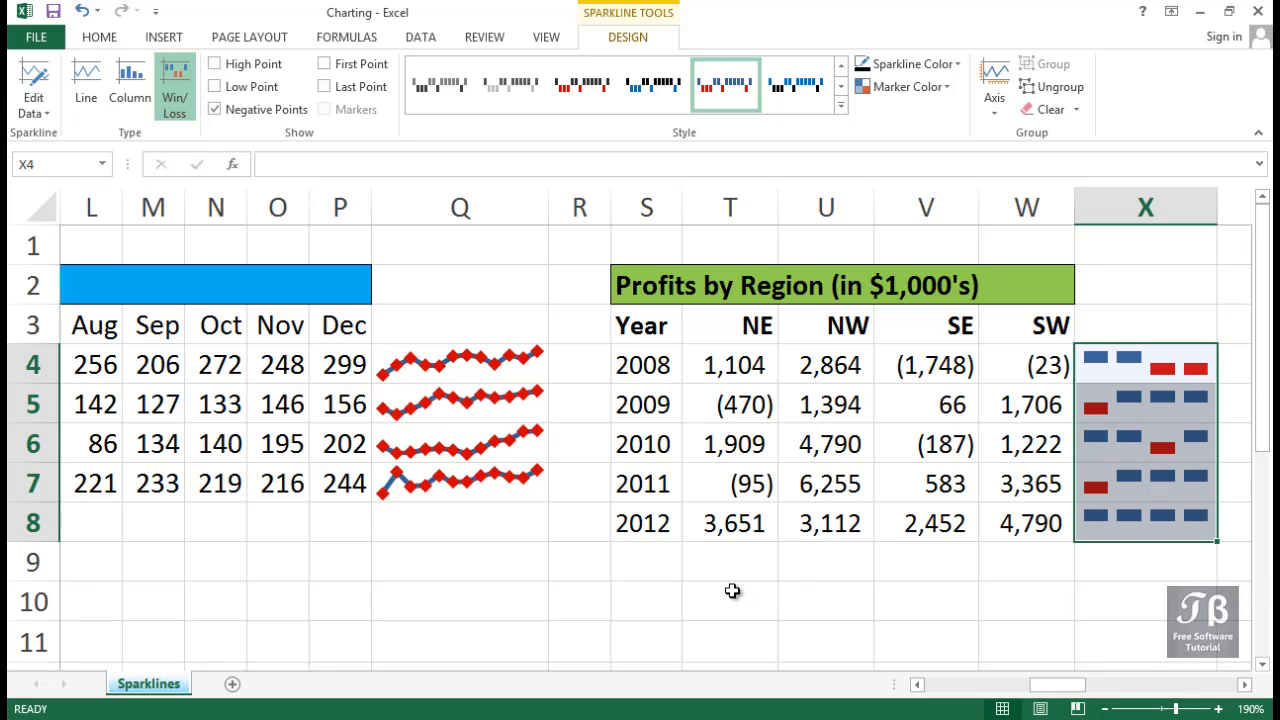
# Insert Win/Loss sparklines in T9:W9 from the profit data in T4:W8 and show their horizontal axis.
pyautogui.click(724, 562)
pyautogui.moveTo(829, 562); pyautogui.dragTo(1027, 561)
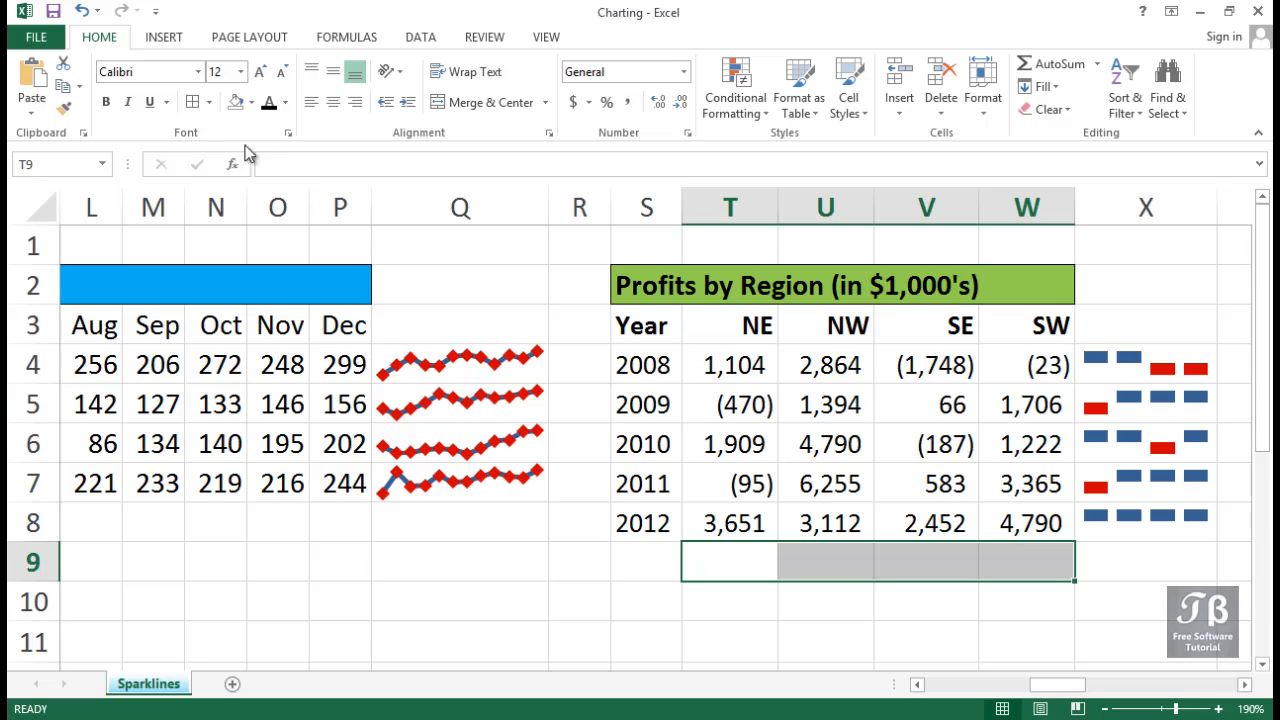
pyautogui.click(164, 38)
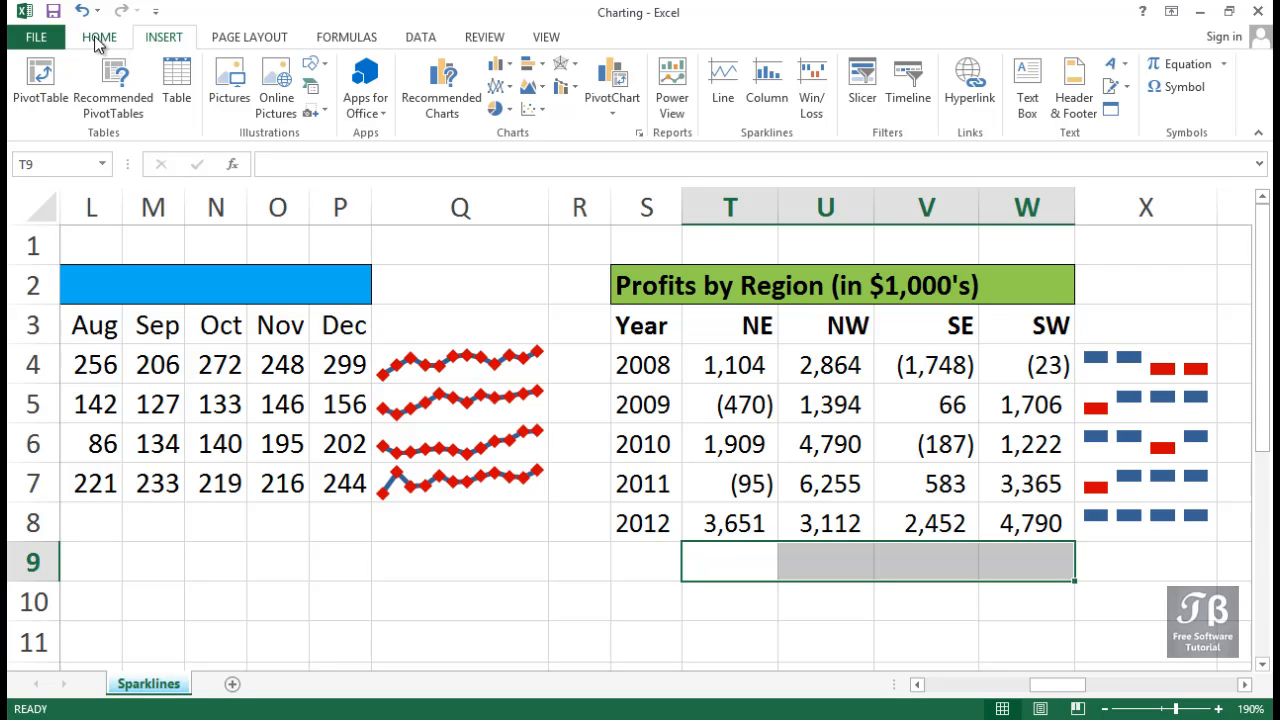
pyautogui.click(811, 110)
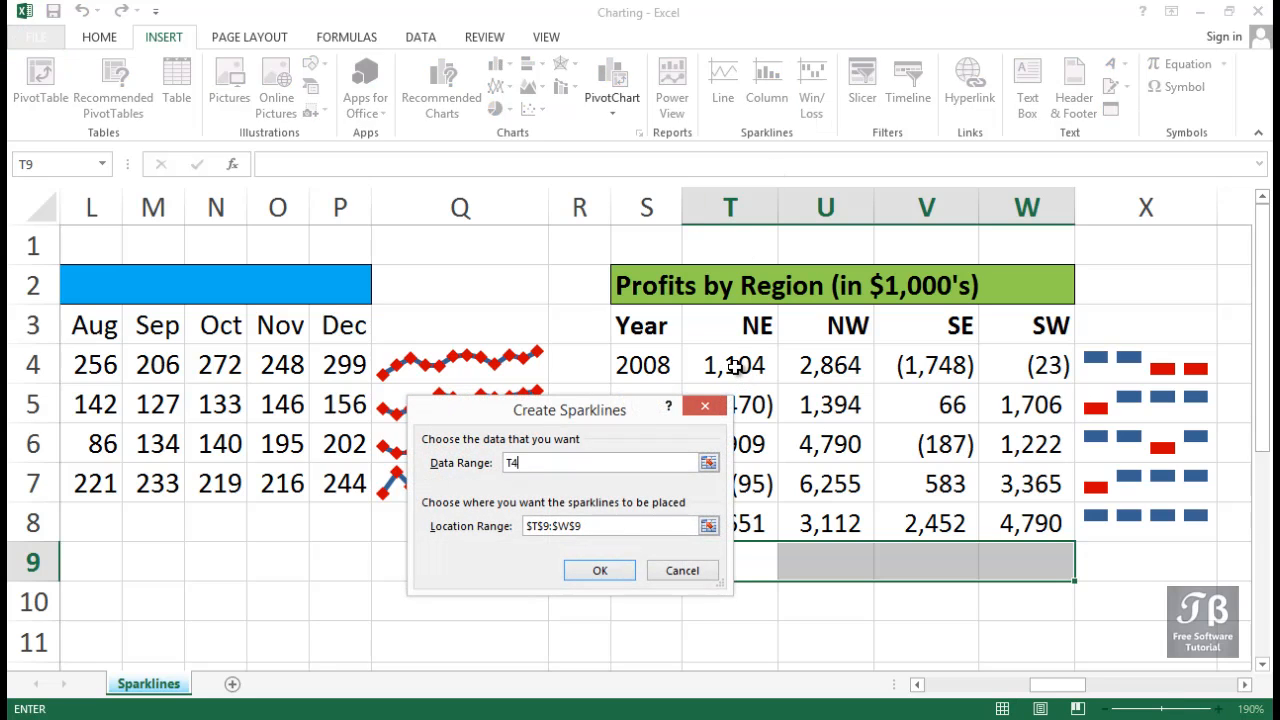
pyautogui.moveTo(735, 367); pyautogui.dragTo(1006, 522)
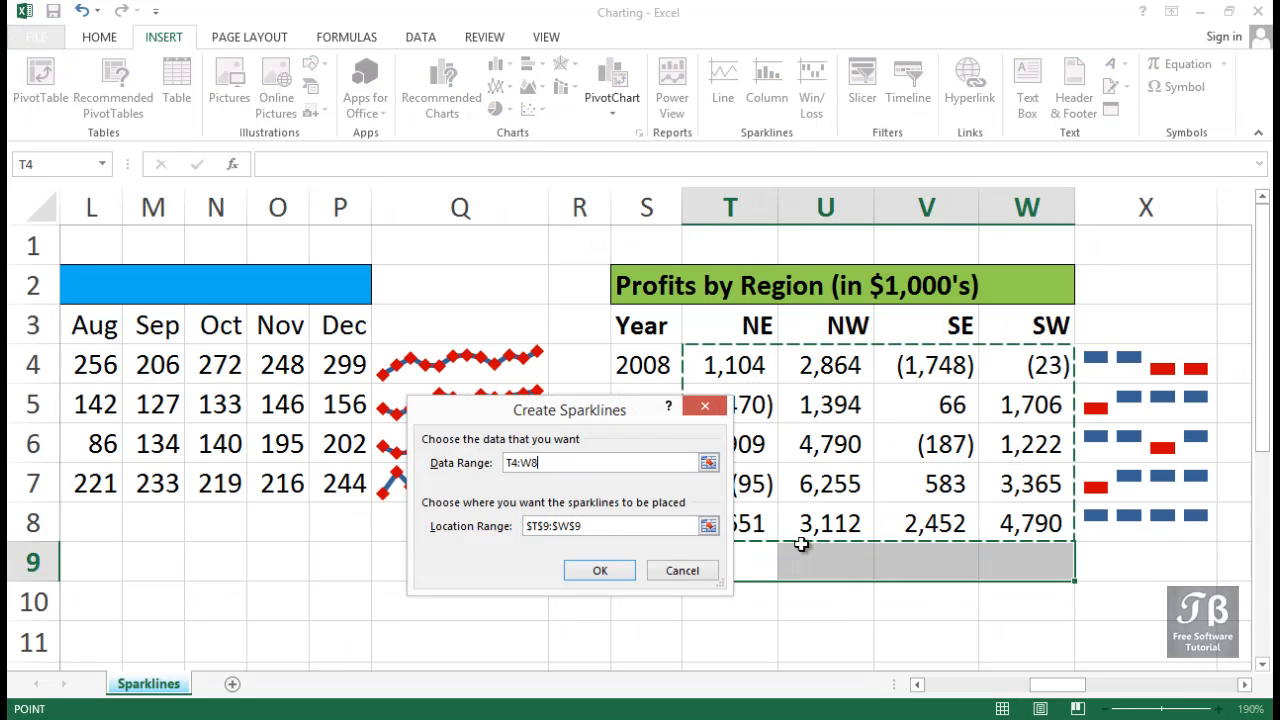
pyautogui.click(597, 572)
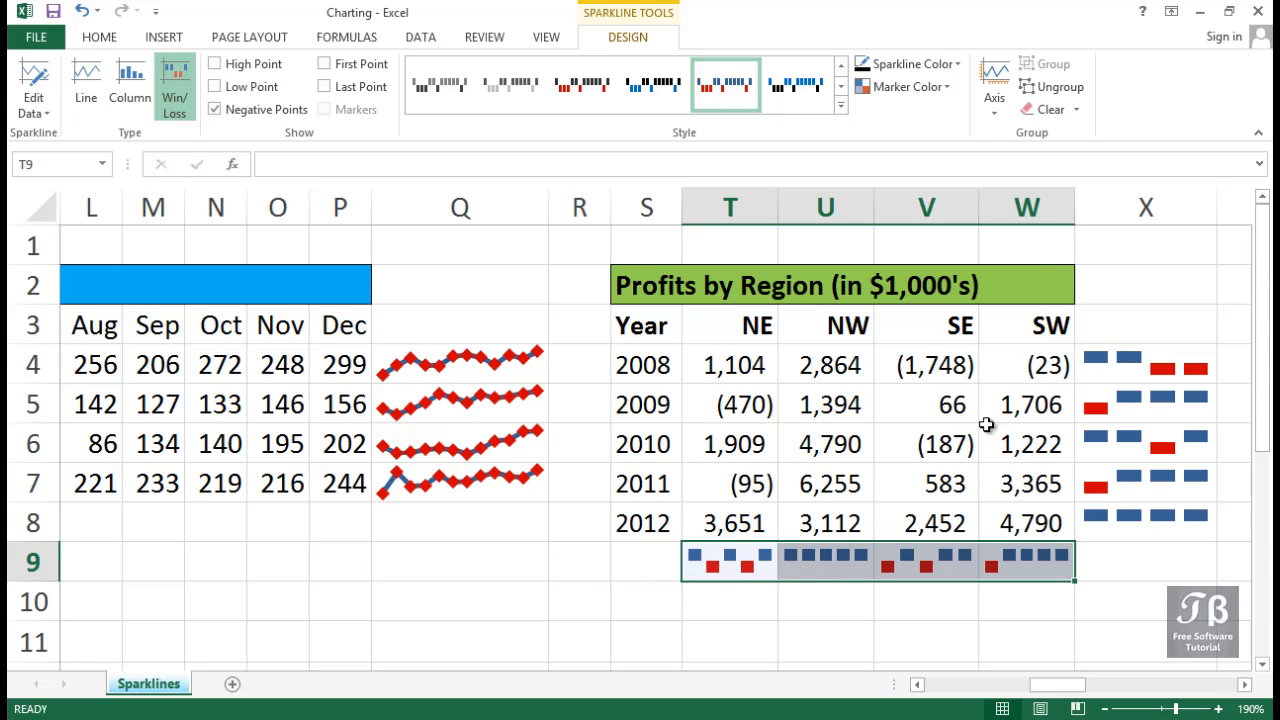
pyautogui.click(995, 114)
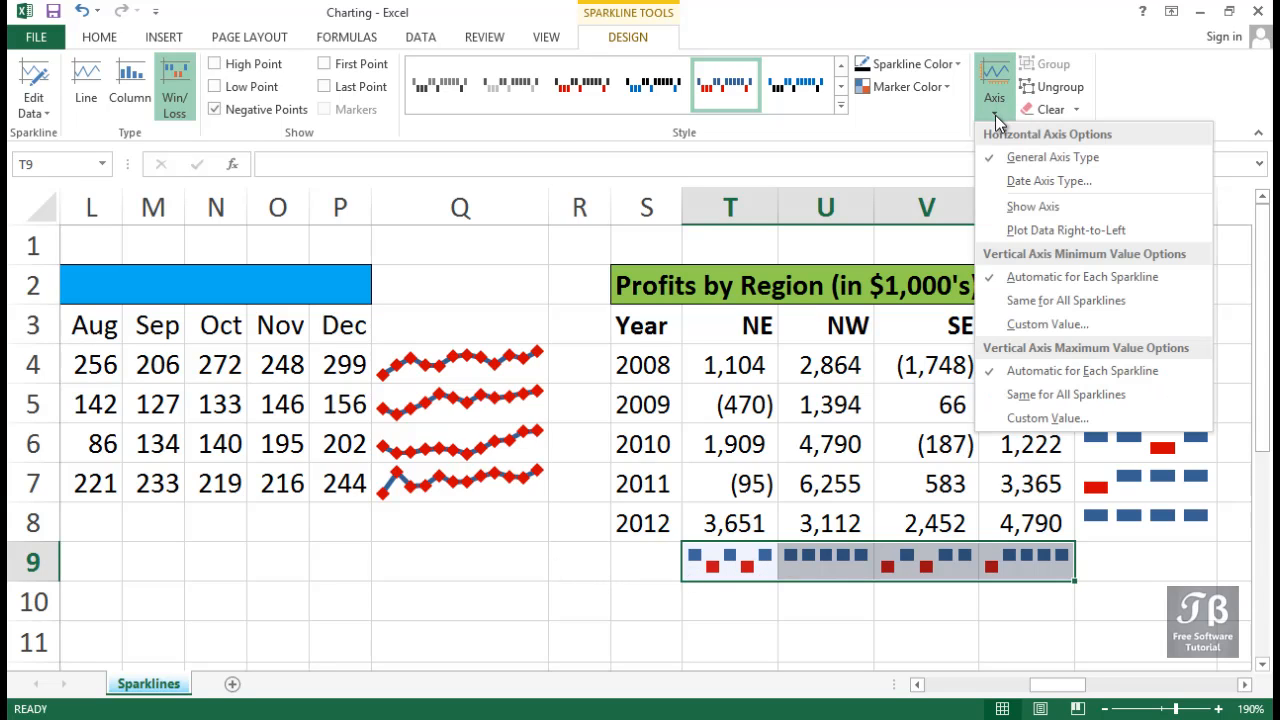
pyautogui.click(1017, 207)
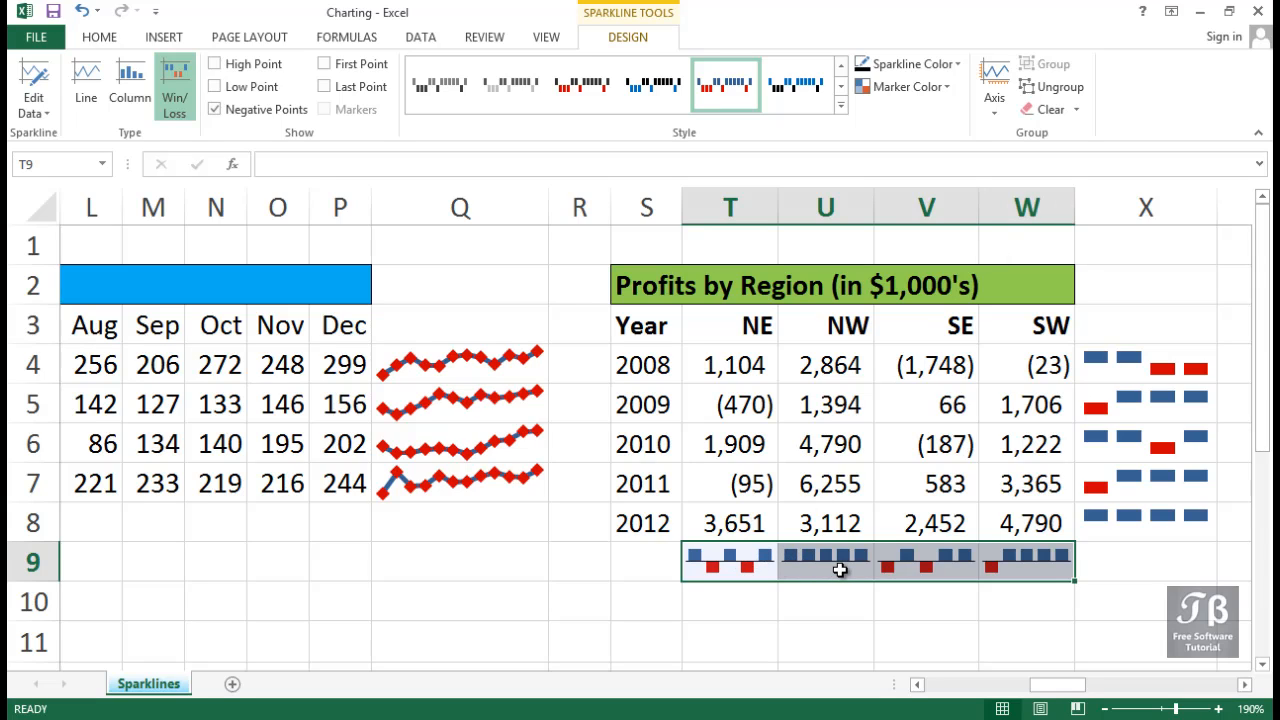
# Convert the Win/Loss sparklines in X4:X8 to the Line type.
pyautogui.click(1245, 685)
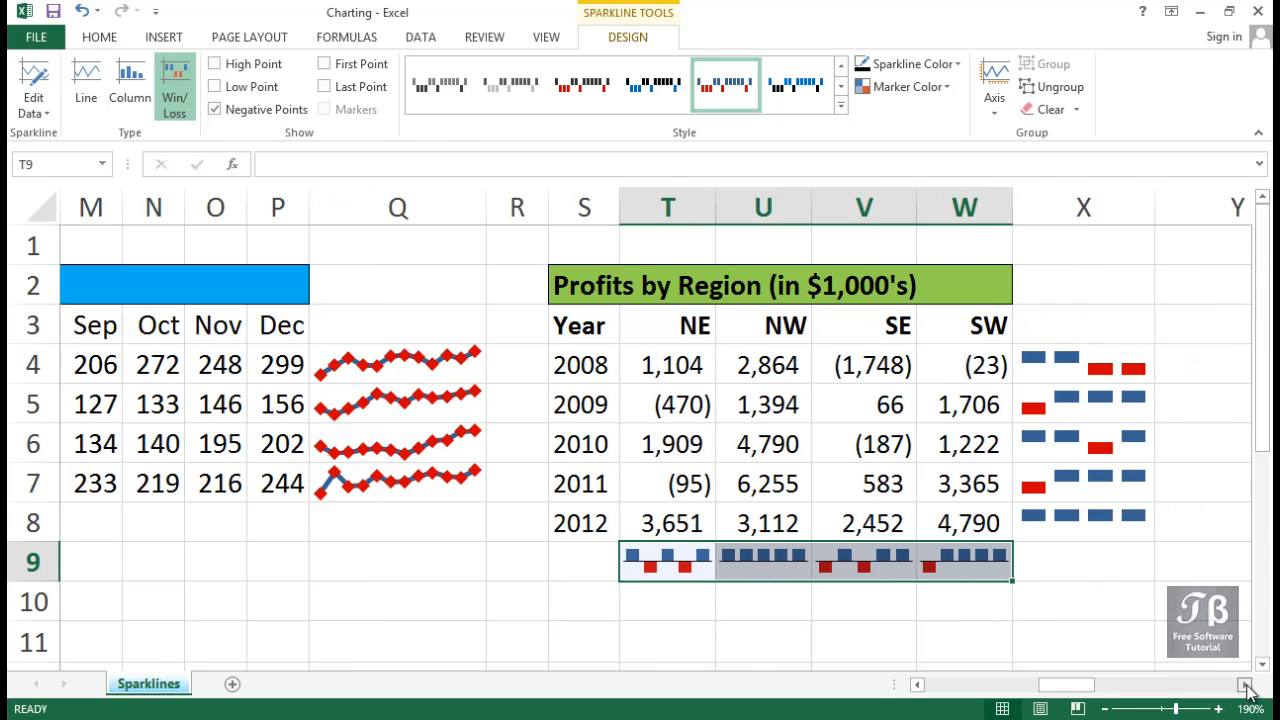
pyautogui.click(1245, 685)
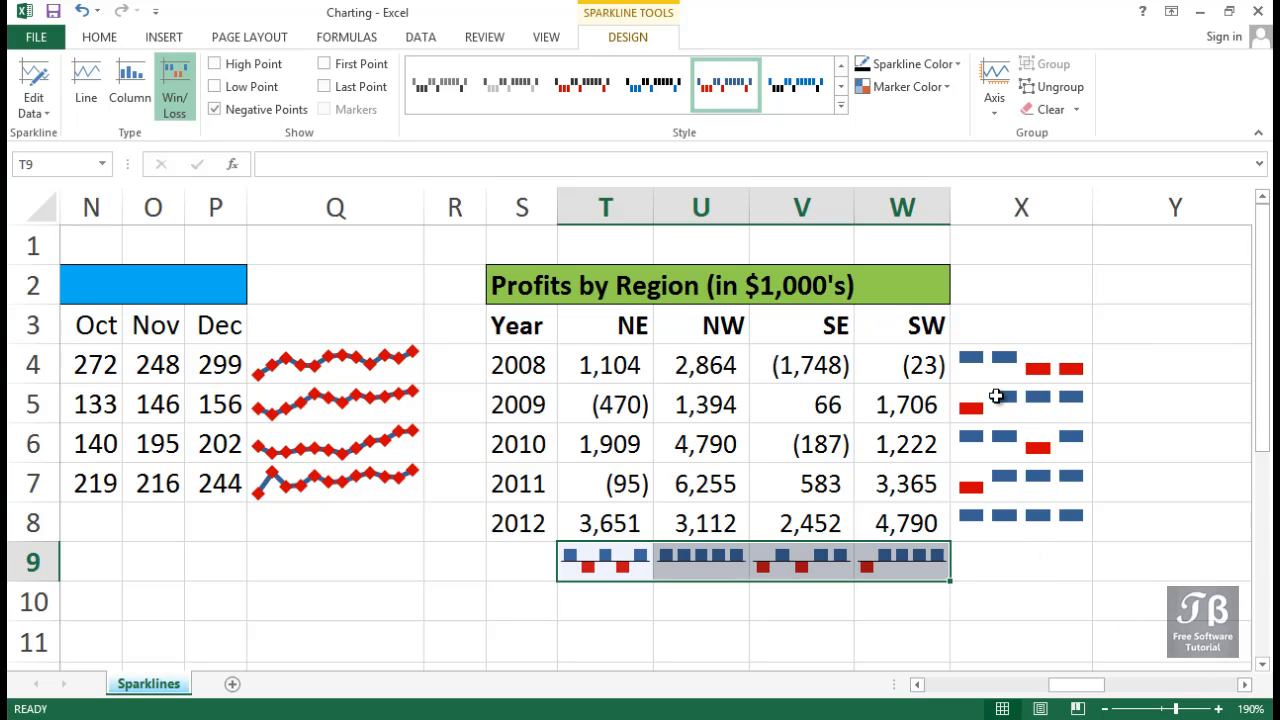
pyautogui.moveTo(1004, 365); pyautogui.dragTo(1004, 512)
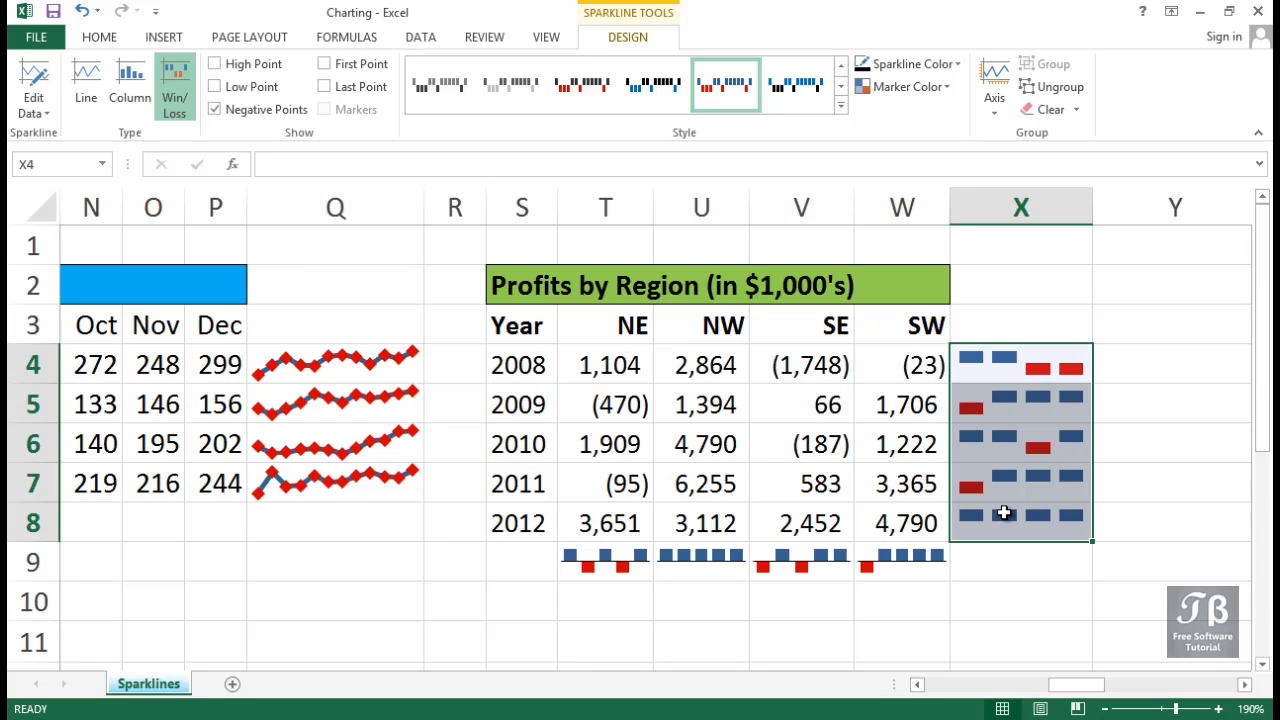
pyautogui.click(91, 112)
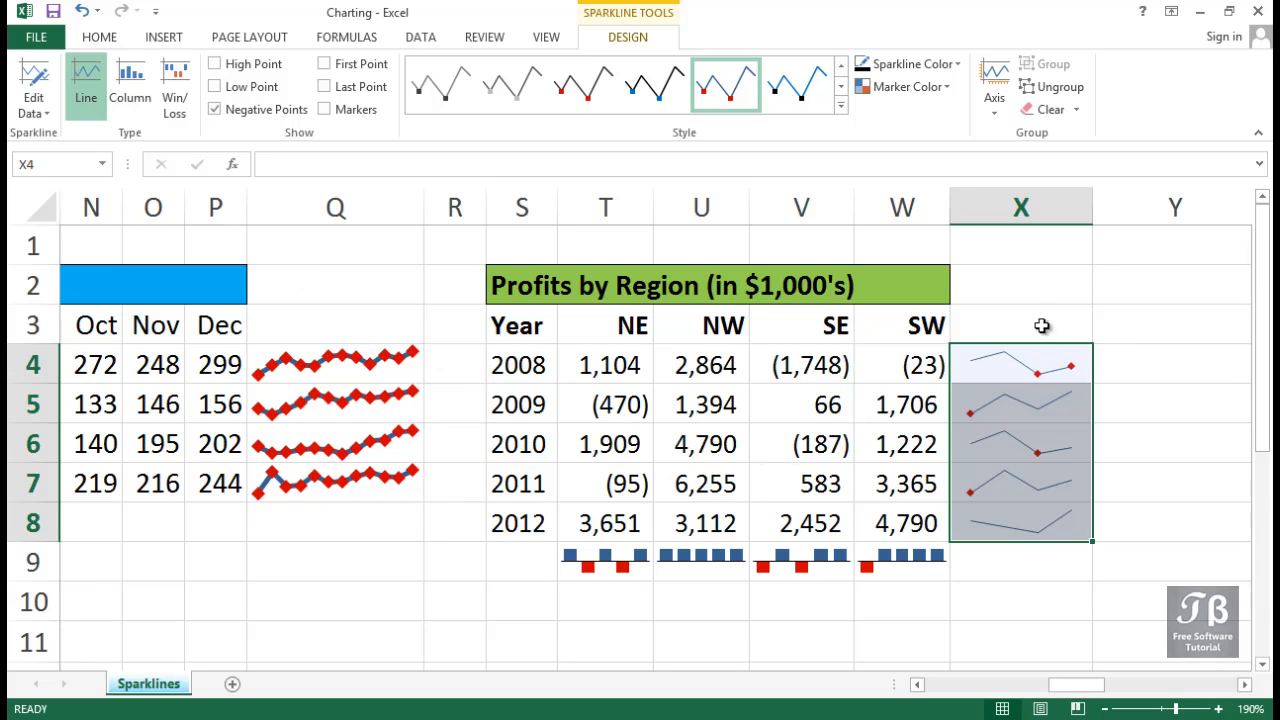
# Show the horizontal axis on the line sparklines in X4:X8 and deselect them.
pyautogui.click(996, 112)
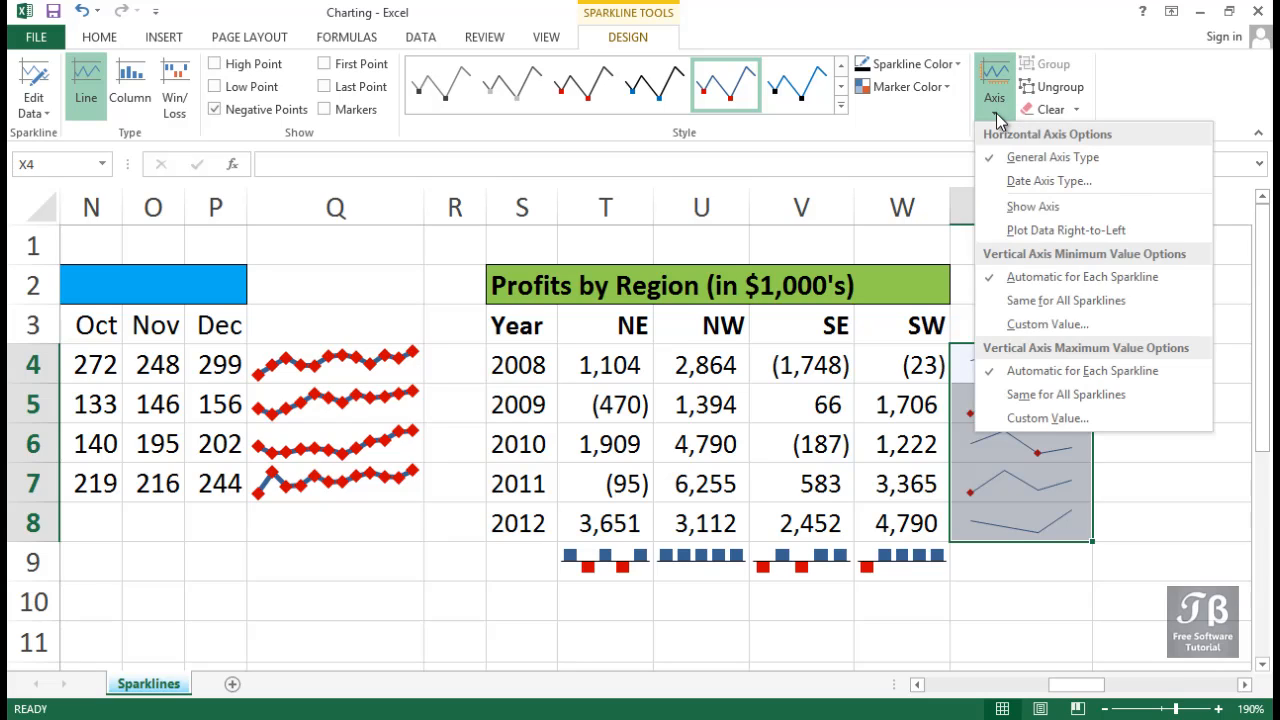
pyautogui.click(1017, 210)
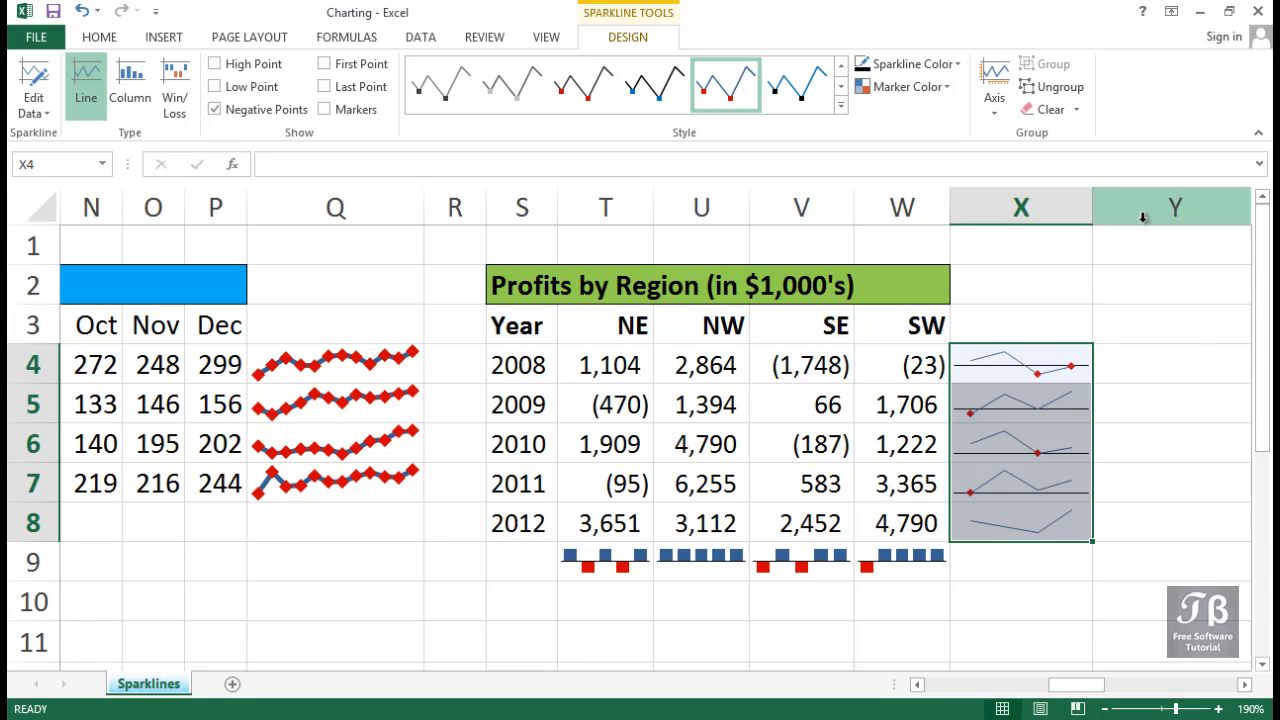
pyautogui.click(1170, 320)
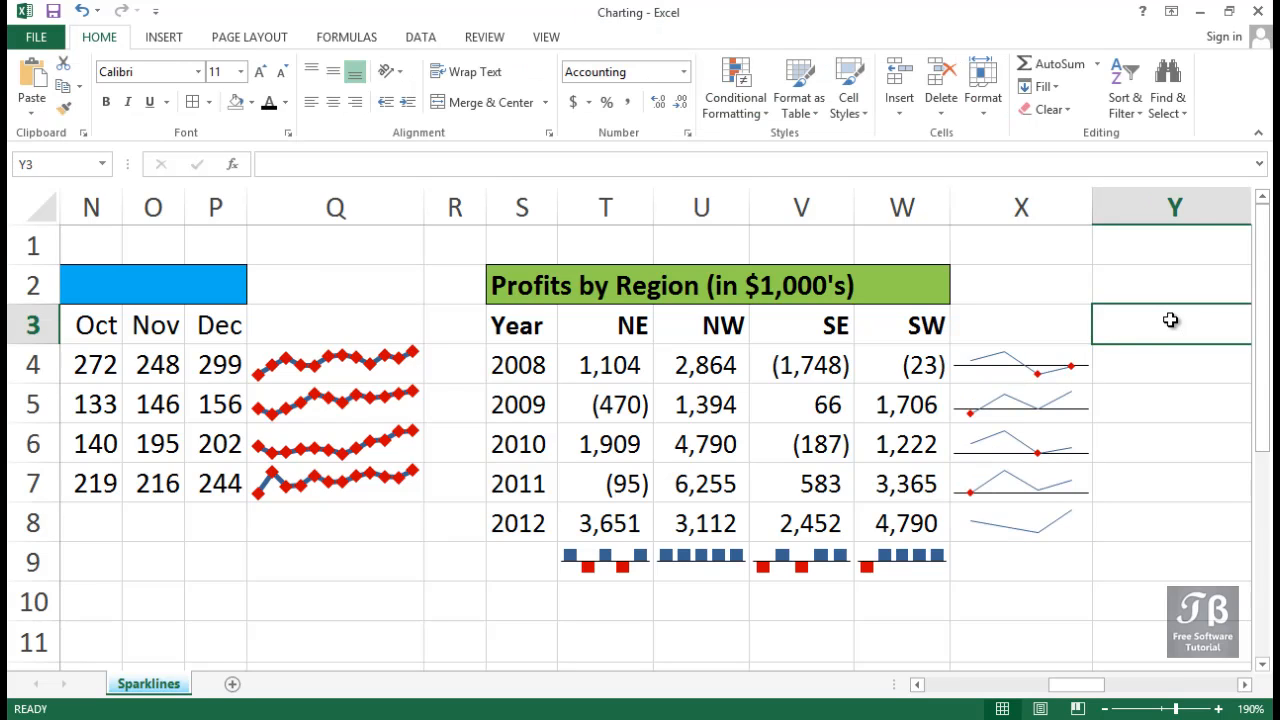